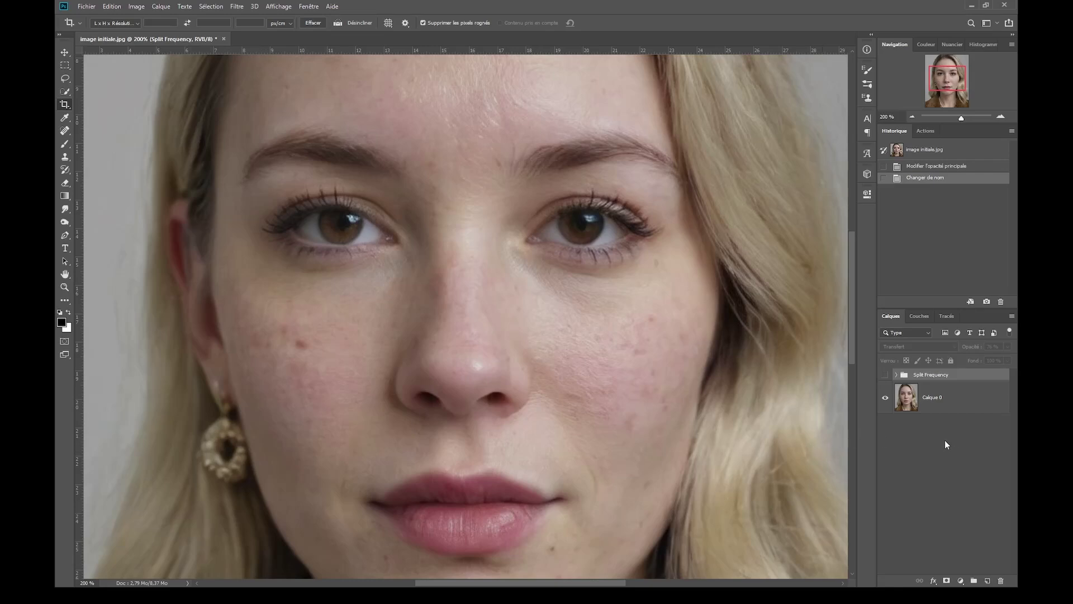
# Step: Compare the portrait with and without the old Split Frequency group, then delete the group
pyautogui.click(884, 375)
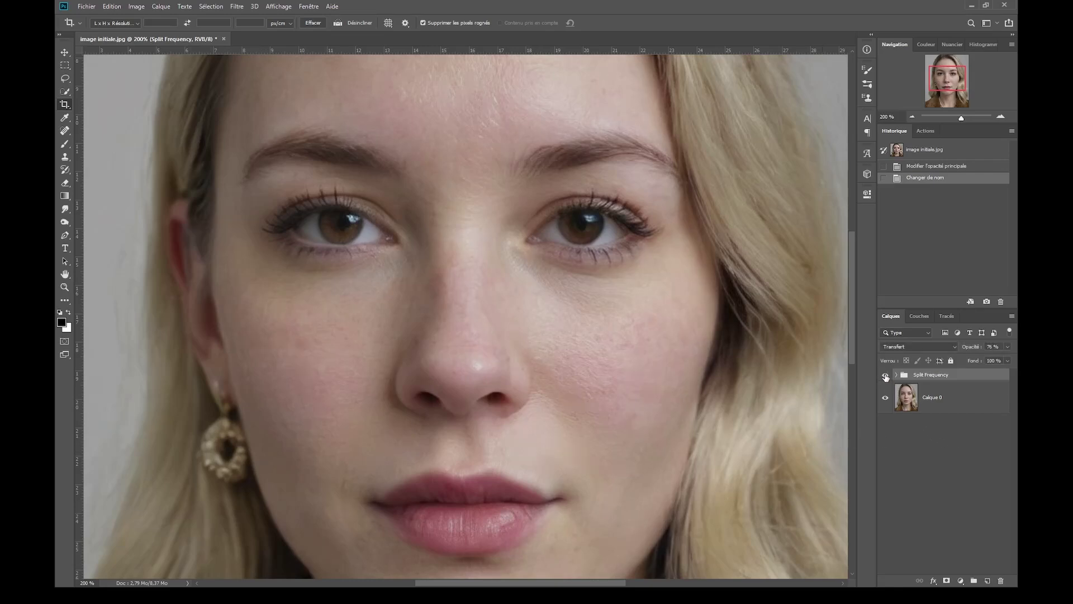
pyautogui.click(885, 376)
pyautogui.click(885, 376)
pyautogui.click(885, 376)
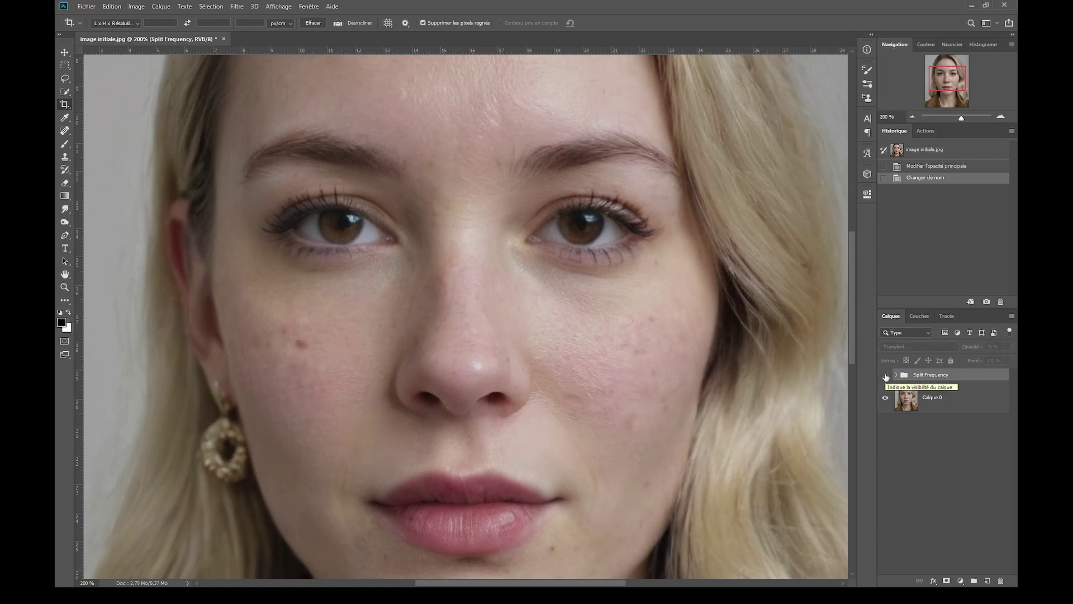
pyautogui.moveTo(962, 379); pyautogui.dragTo(1004, 581)
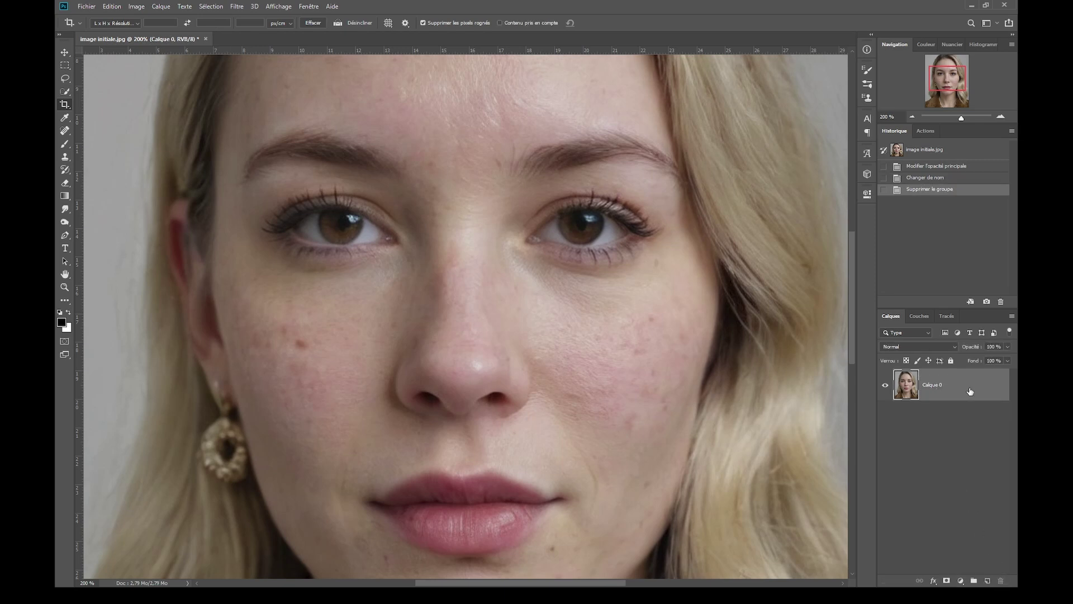
# Step: Duplicate Calque 0 twice, name the copies couleur and texture, then select couleur and hide texture
pyautogui.hotkey('ctrl', 'j')
pyautogui.hotkey('ctrl', 'j')
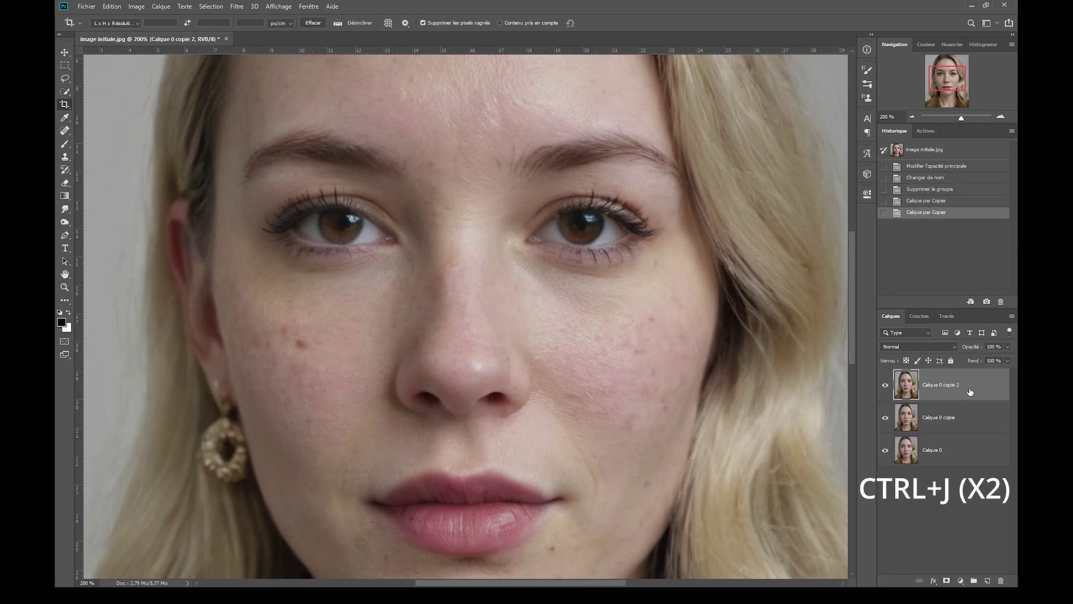
pyautogui.doubleClick(946, 425)
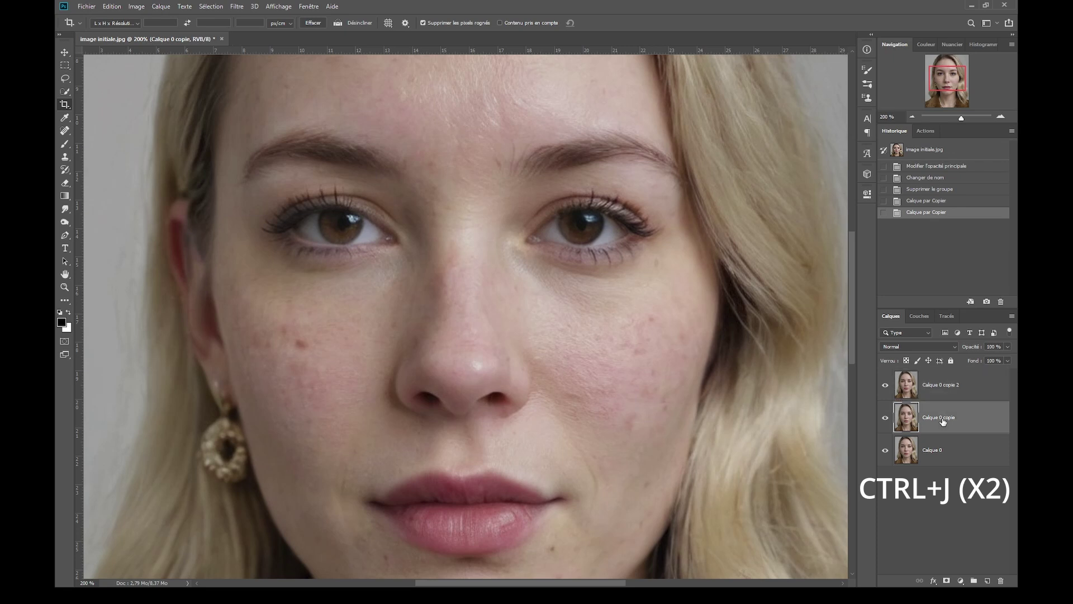
pyautogui.write('couleur')
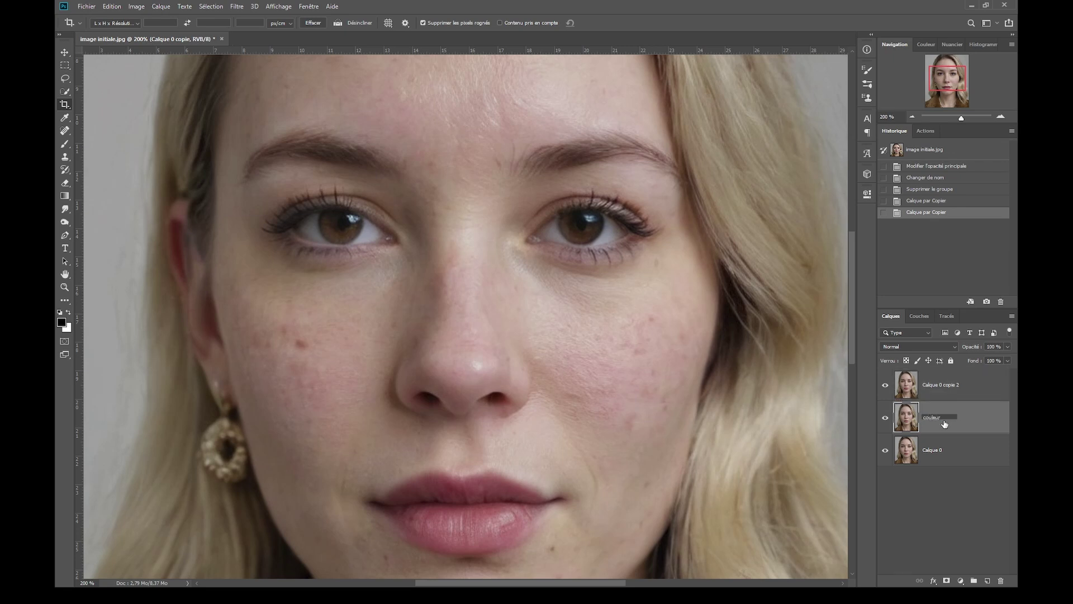
pyautogui.press('Return')
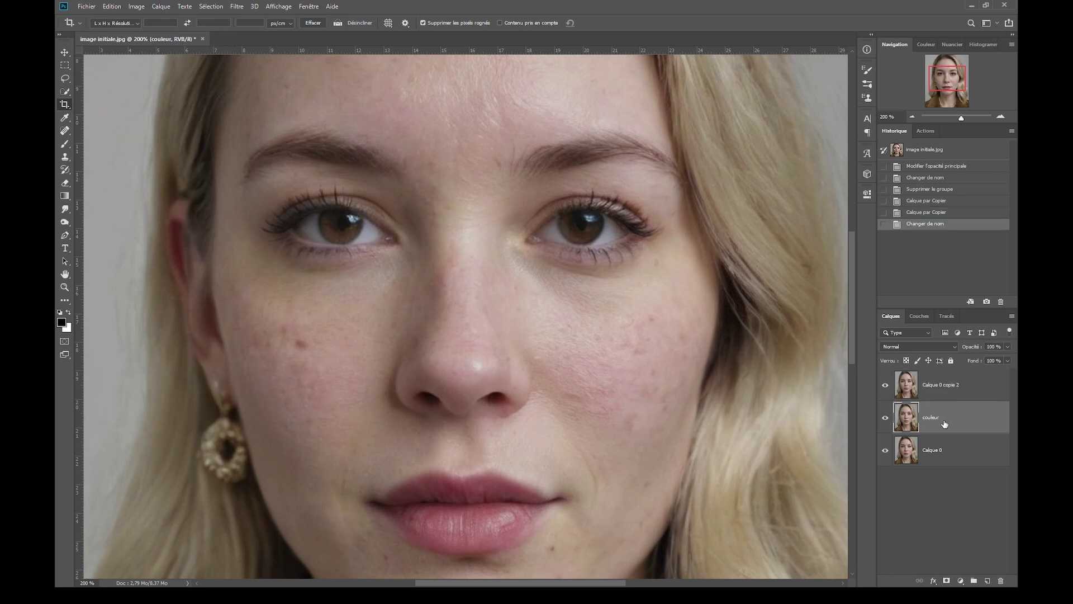
pyautogui.doubleClick(936, 386)
pyautogui.write('texture')
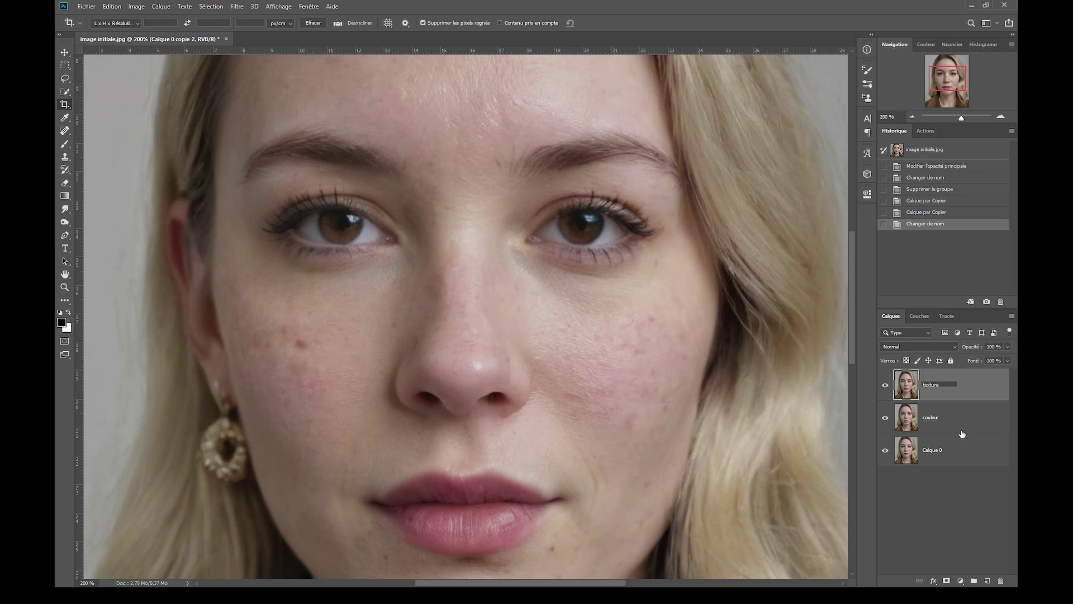
pyautogui.press('Return')
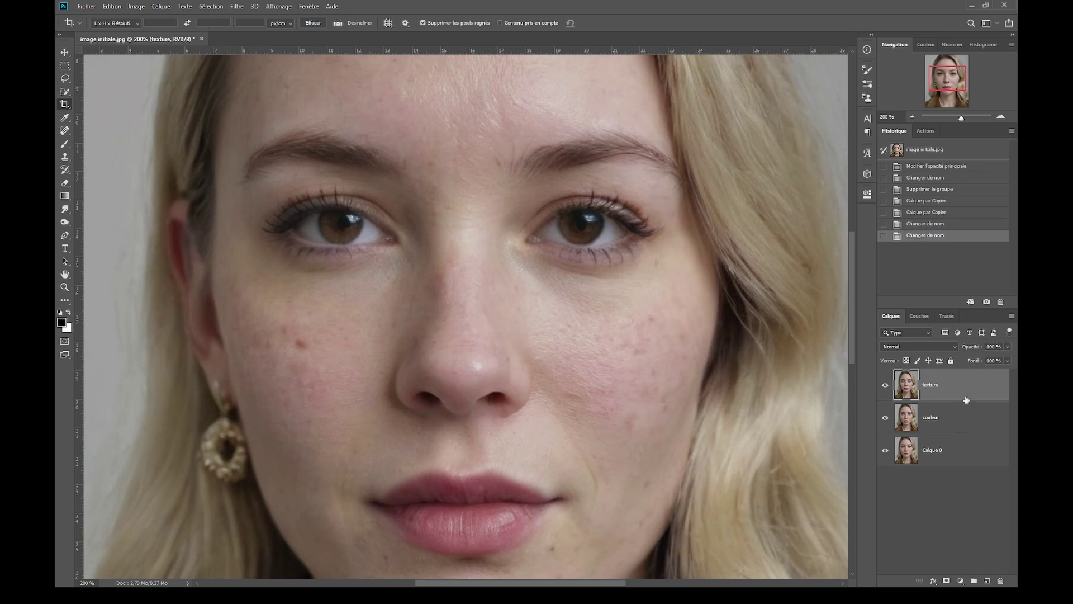
pyautogui.click(953, 421)
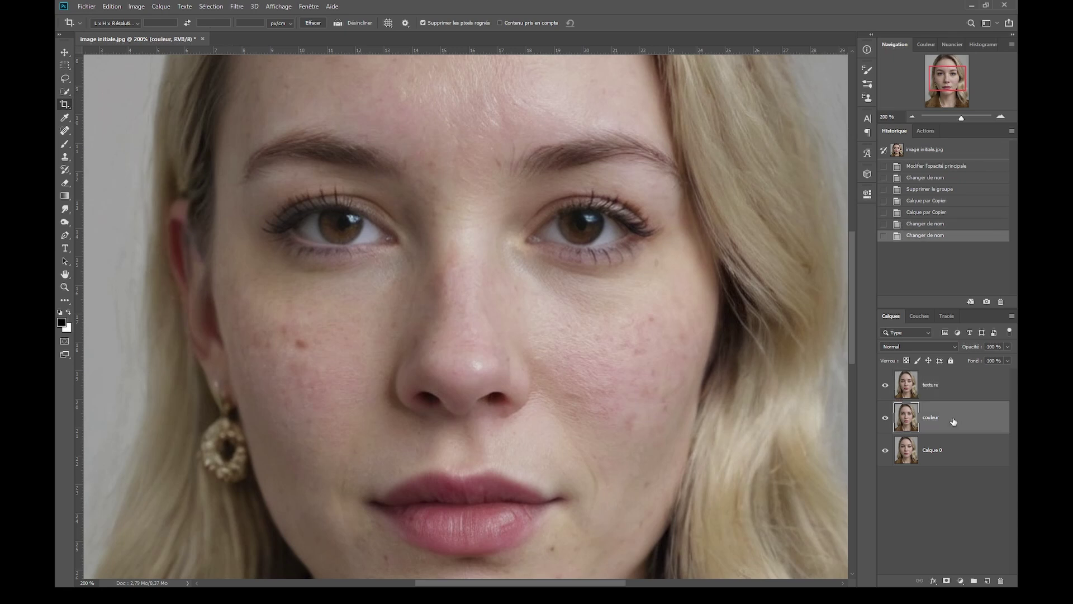
pyautogui.click(885, 386)
# Step: Blur the couleur layer with a 3,2 px Gaussian blur and show texture again
pyautogui.click(65, 65)
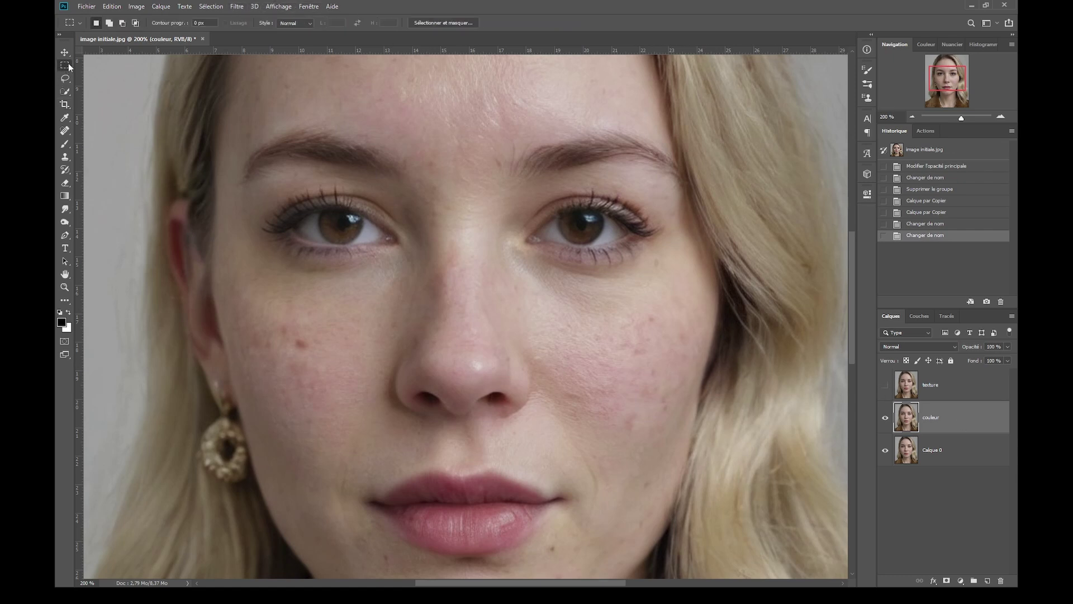
pyautogui.click(236, 6)
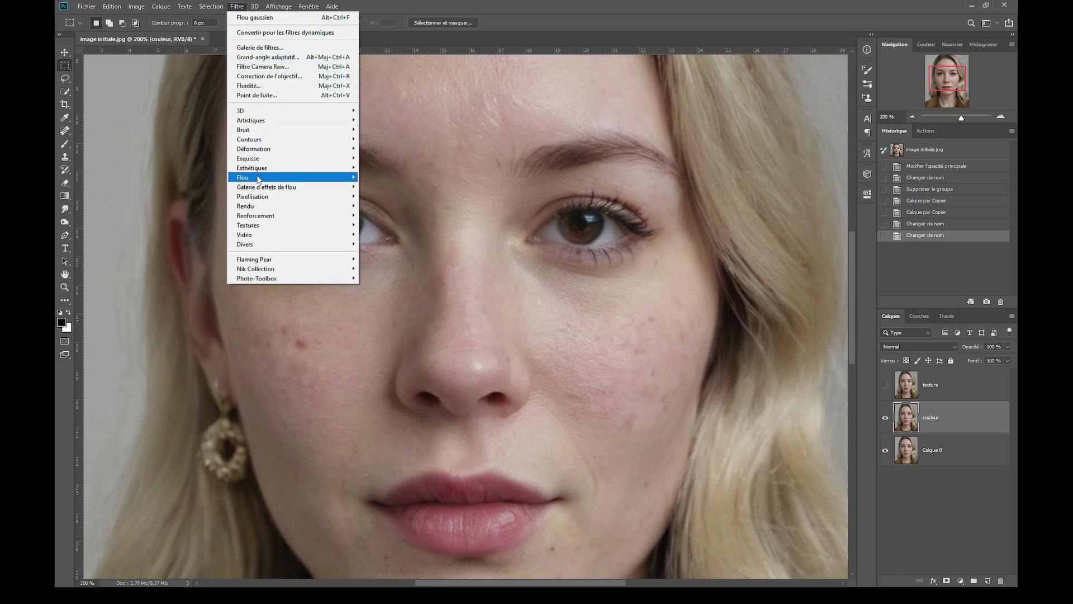
pyautogui.moveTo(260, 177)
pyautogui.click(389, 226)
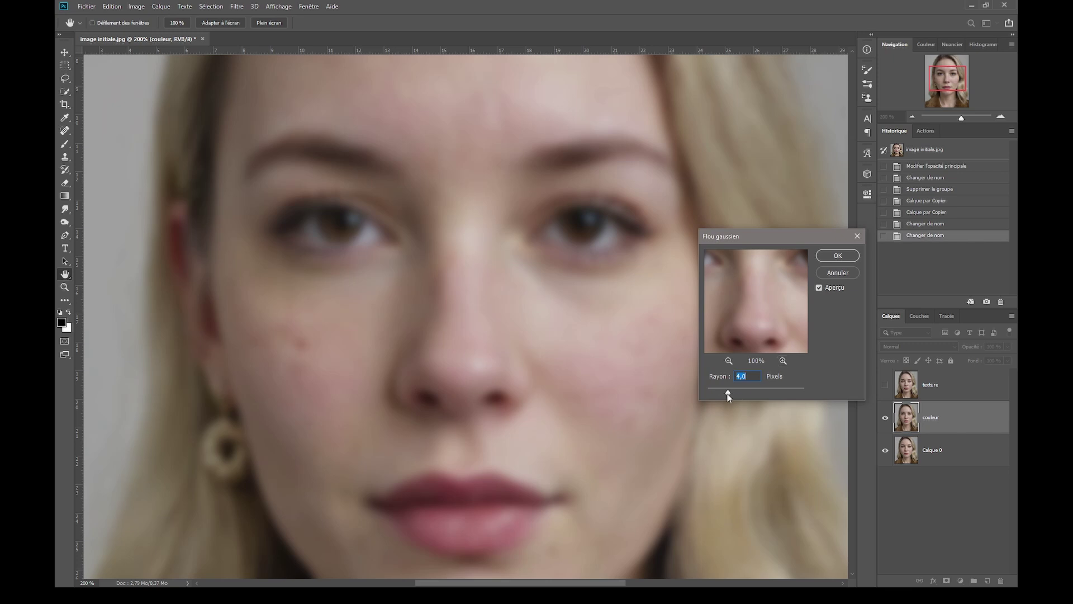
pyautogui.moveTo(728, 394); pyautogui.dragTo(697, 400)
pyautogui.moveTo(727, 388); pyautogui.dragTo(723, 390)
pyautogui.click(843, 256)
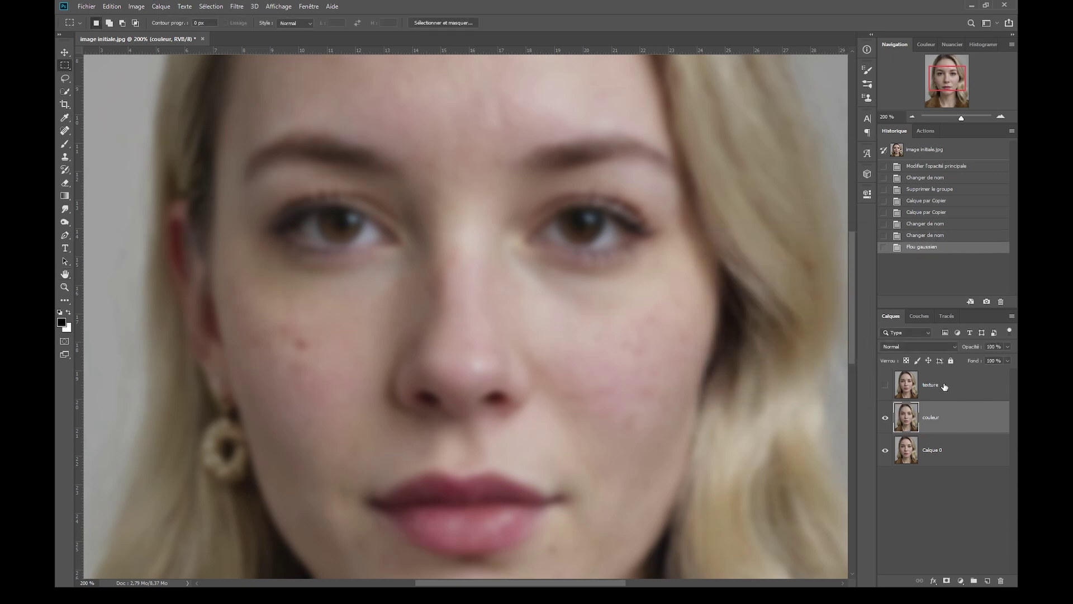
pyautogui.click(885, 386)
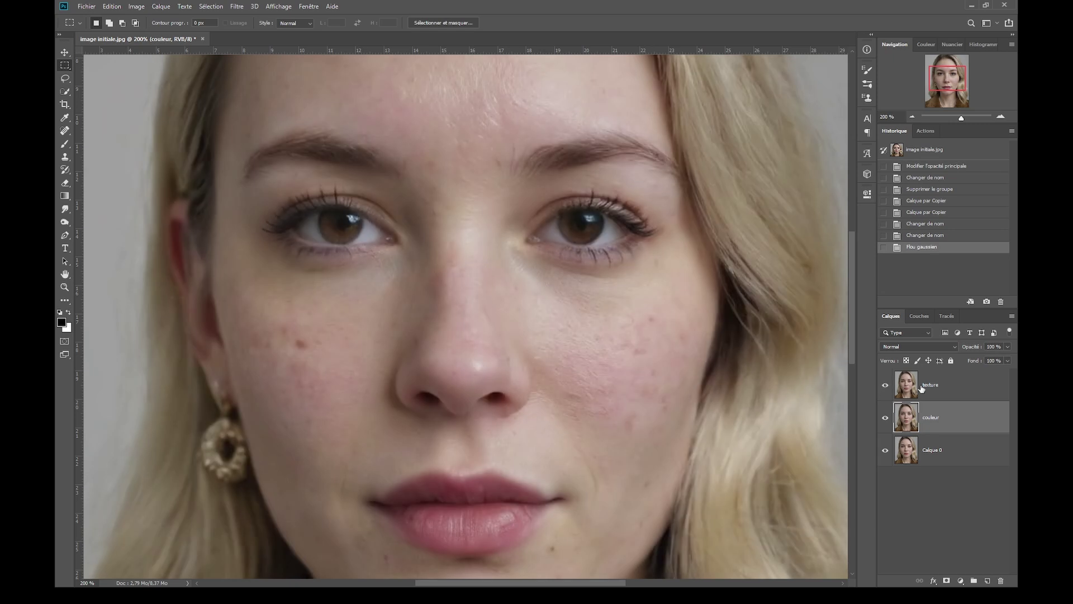
# Step: Apply Image to texture, subtracting couleur with Scale 2 and Offset 128, then select both layers
pyautogui.click(949, 385)
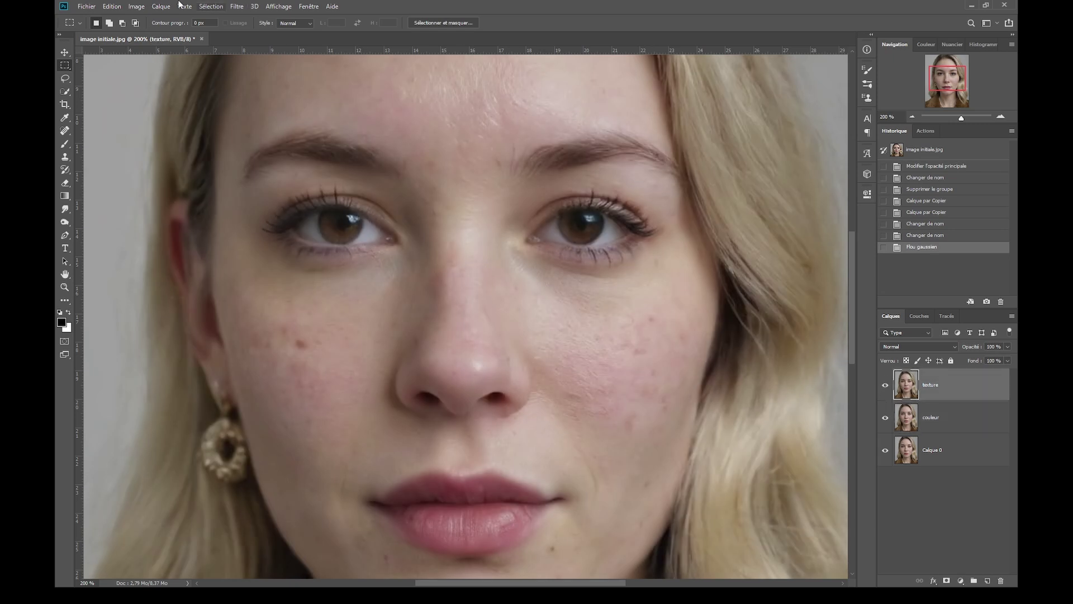
pyautogui.click(137, 6)
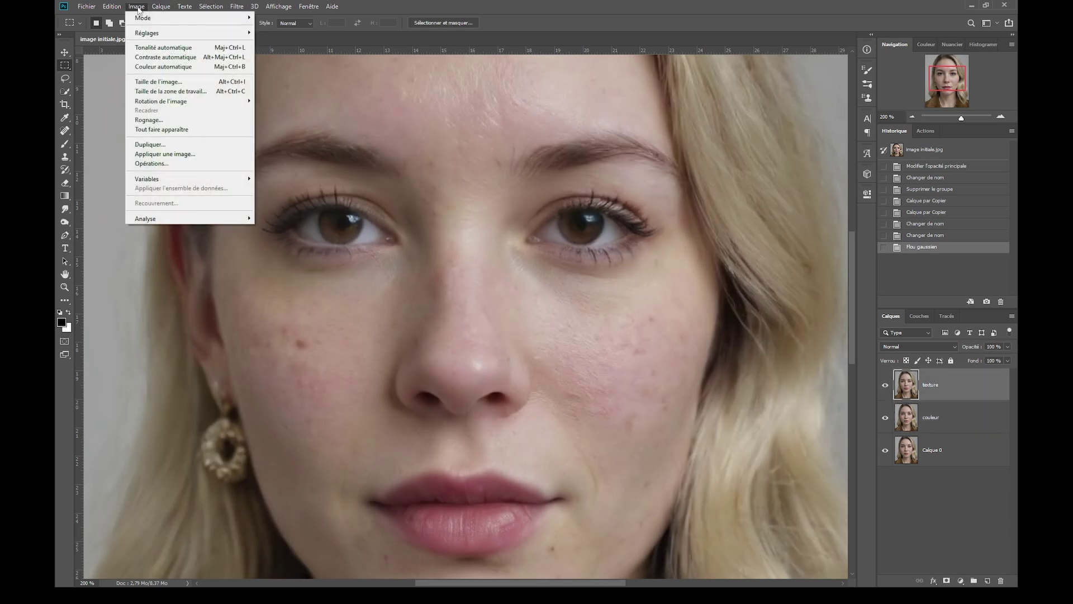
pyautogui.click(169, 154)
pyautogui.moveTo(833, 210); pyautogui.dragTo(644, 326)
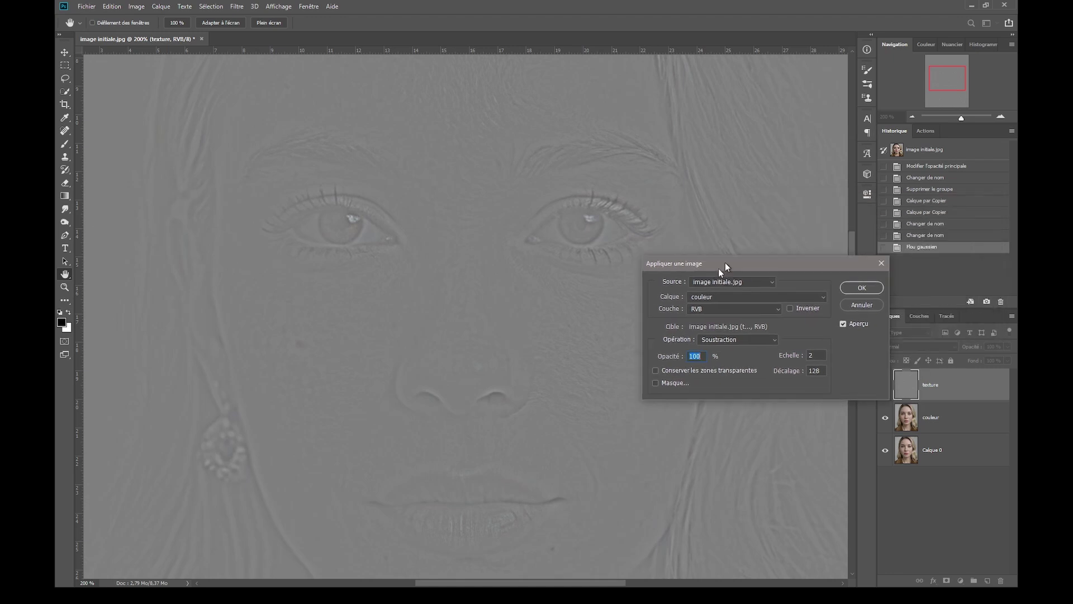
pyautogui.click(679, 350)
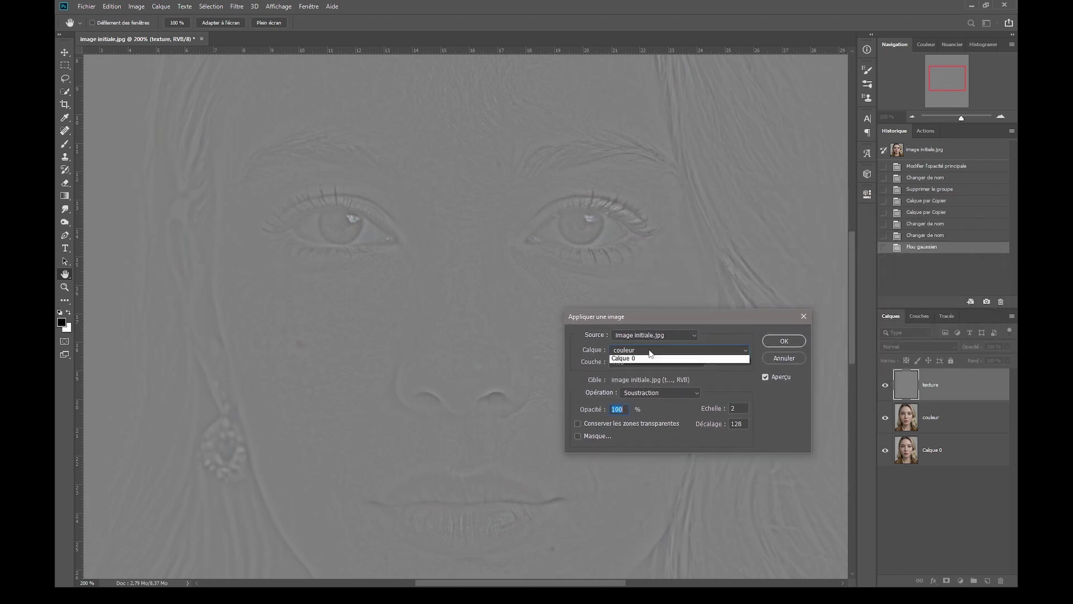
pyautogui.click(629, 385)
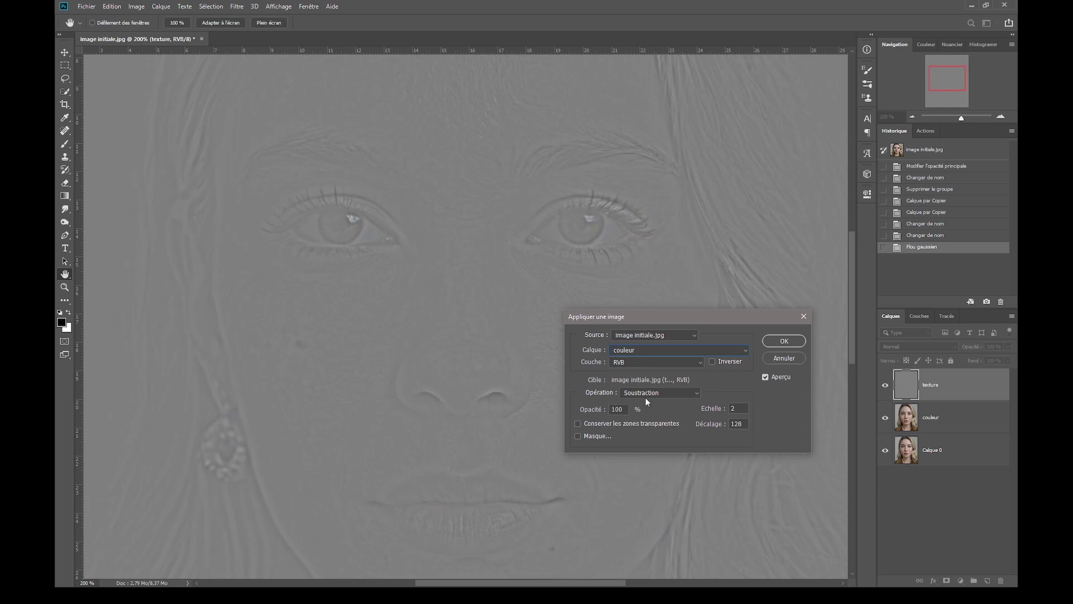
pyautogui.click(647, 391)
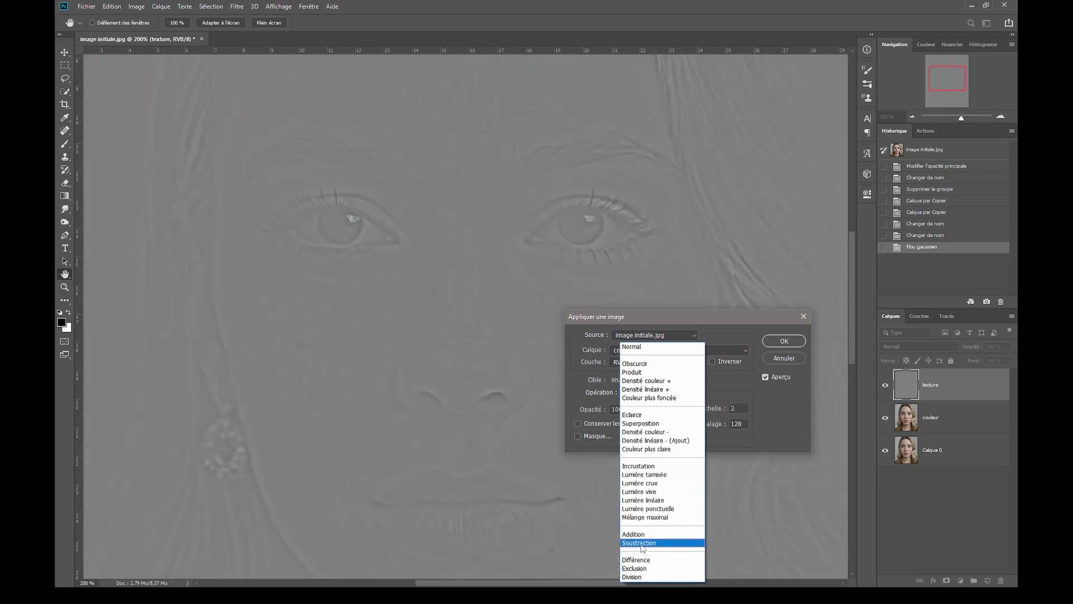
pyautogui.click(645, 543)
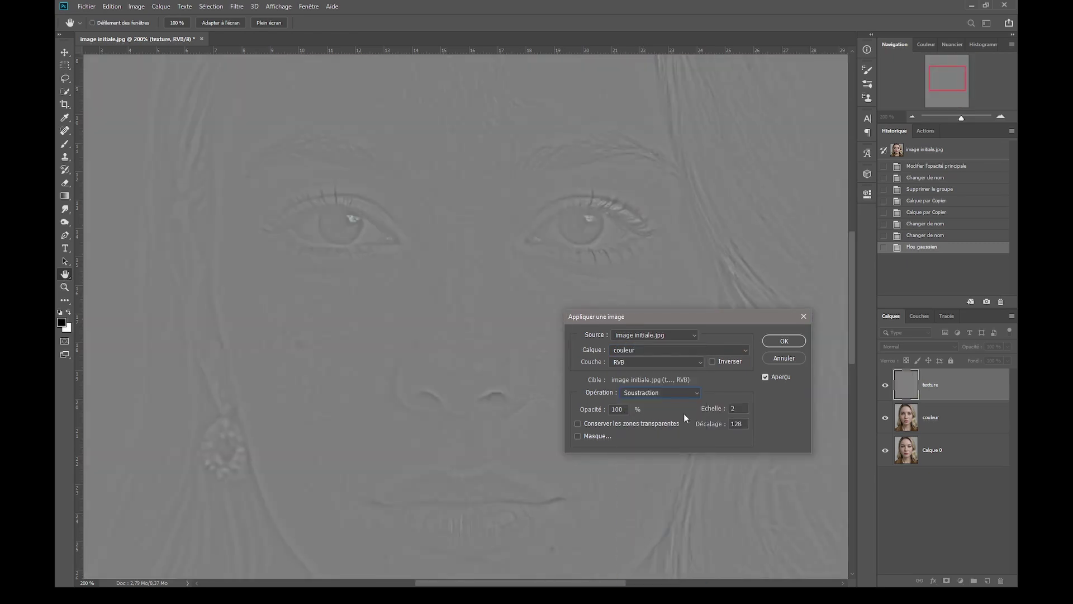
pyautogui.click(783, 341)
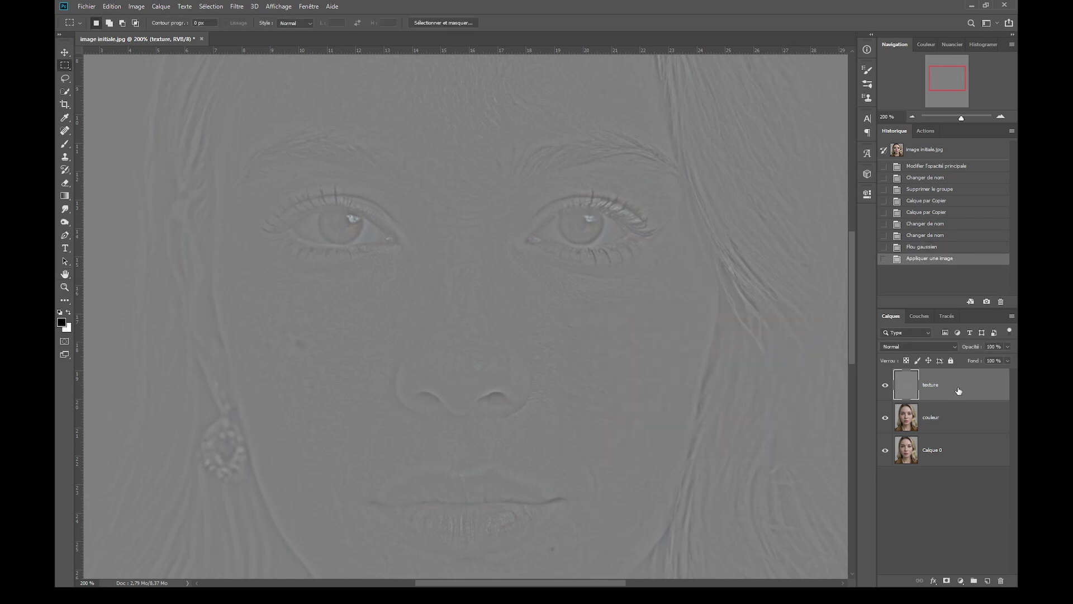
pyautogui.keyDown('shift'); pyautogui.click(959, 418); pyautogui.keyUp('shift')
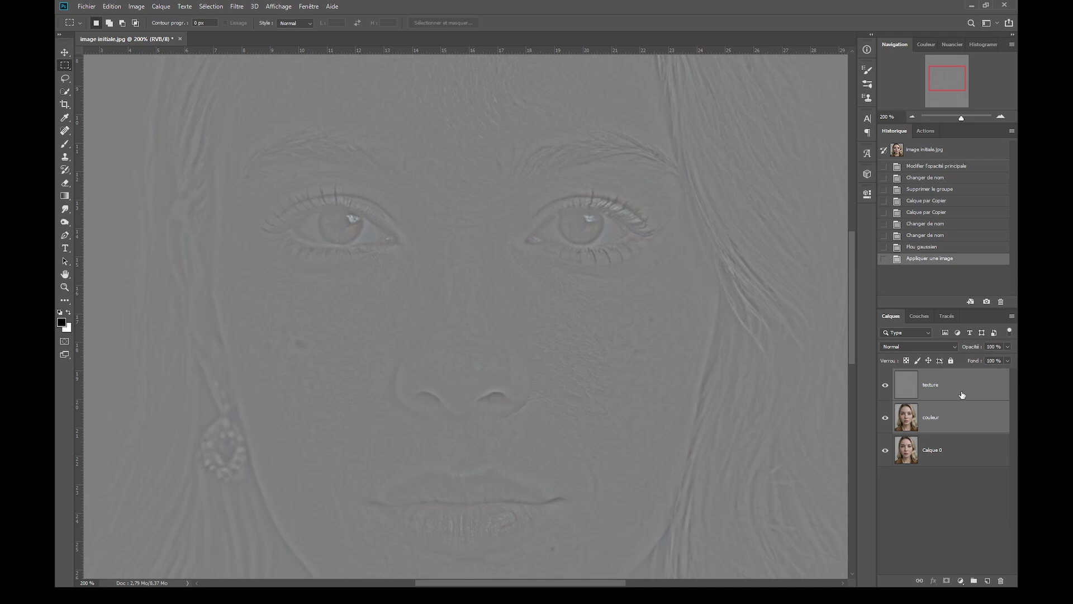
# Step: Group texture and couleur into a group named Split Frency and compare it on and off
pyautogui.hotkey('ctrl', 'g')
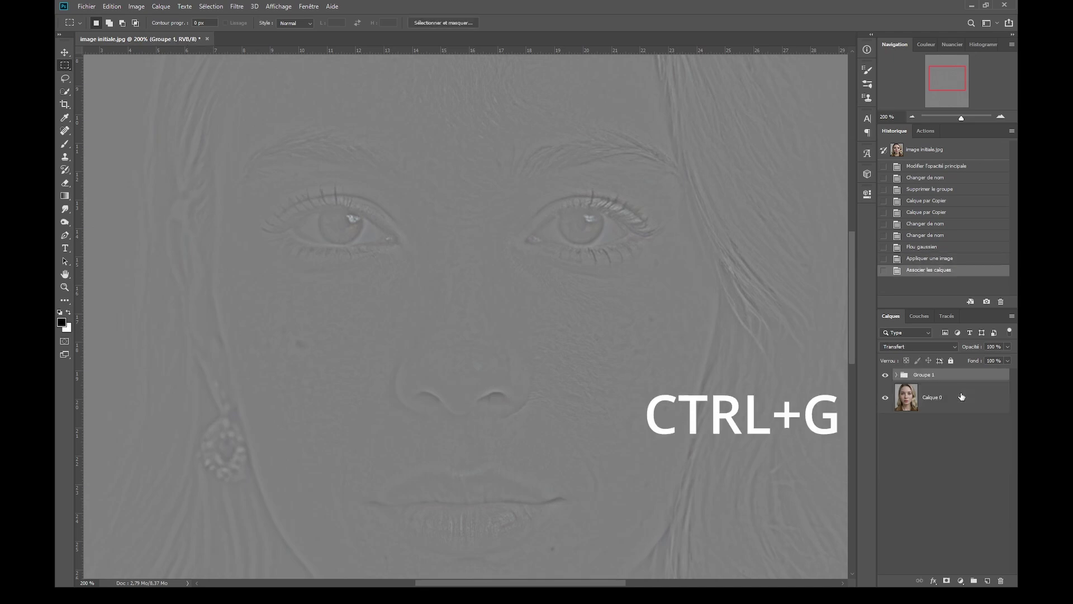
pyautogui.doubleClick(925, 376)
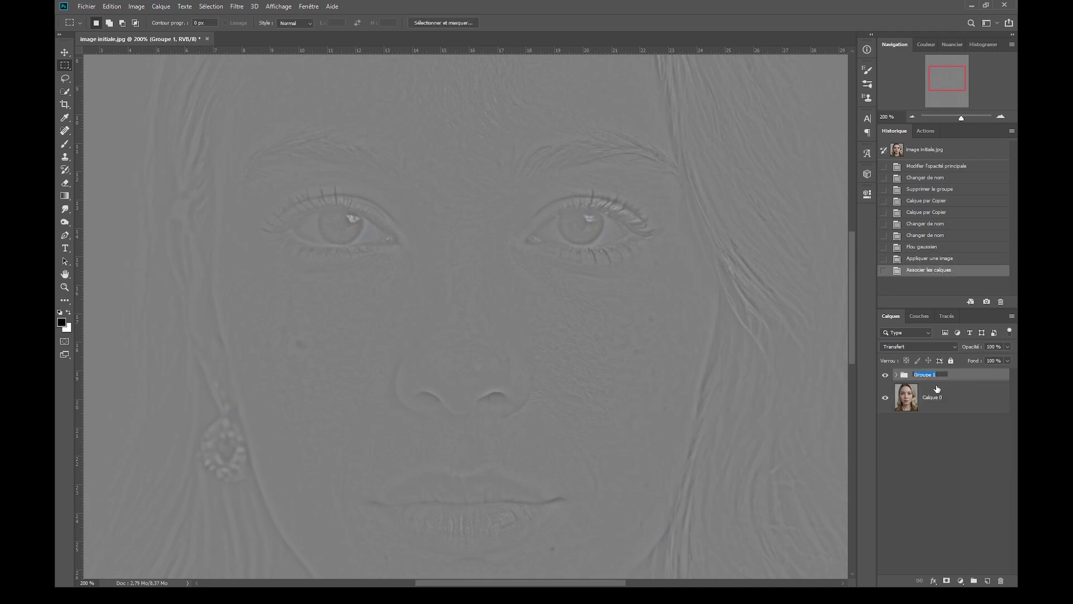
pyautogui.write('s')
pyautogui.press('Return')
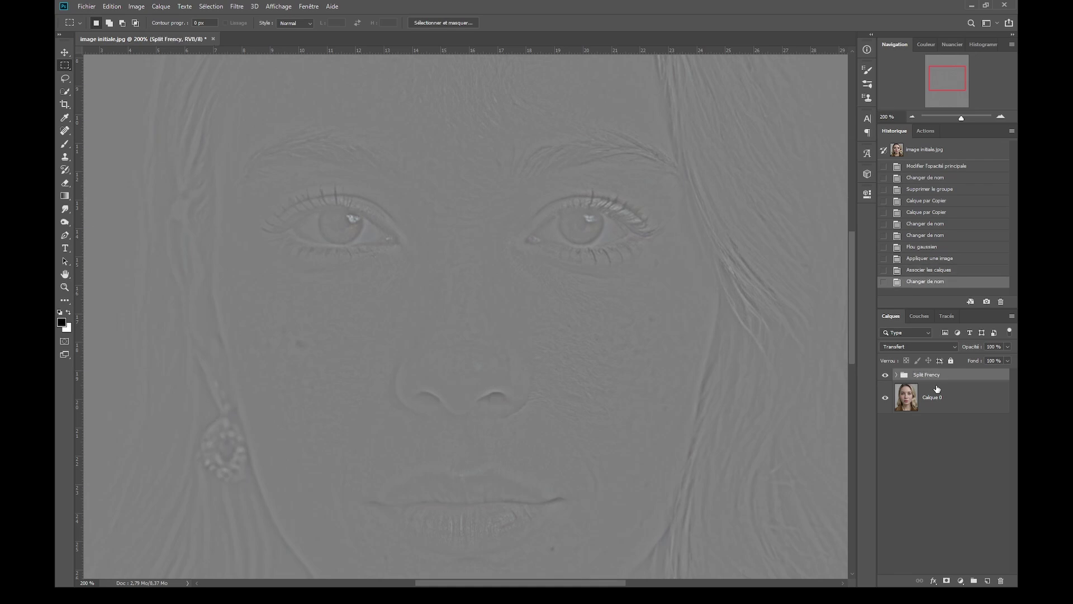
pyautogui.click(886, 375)
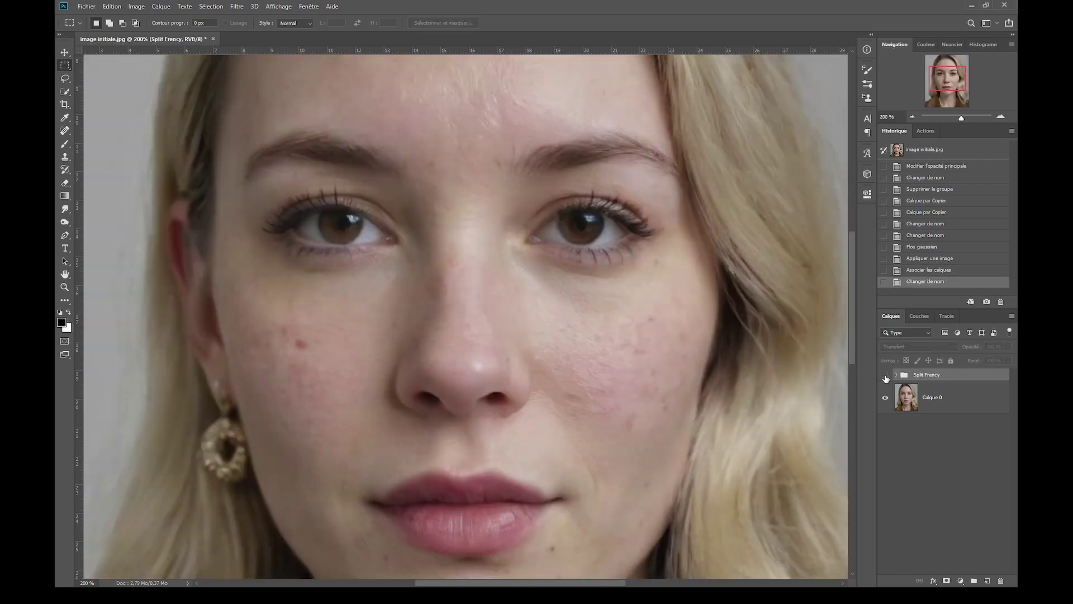
pyautogui.click(885, 375)
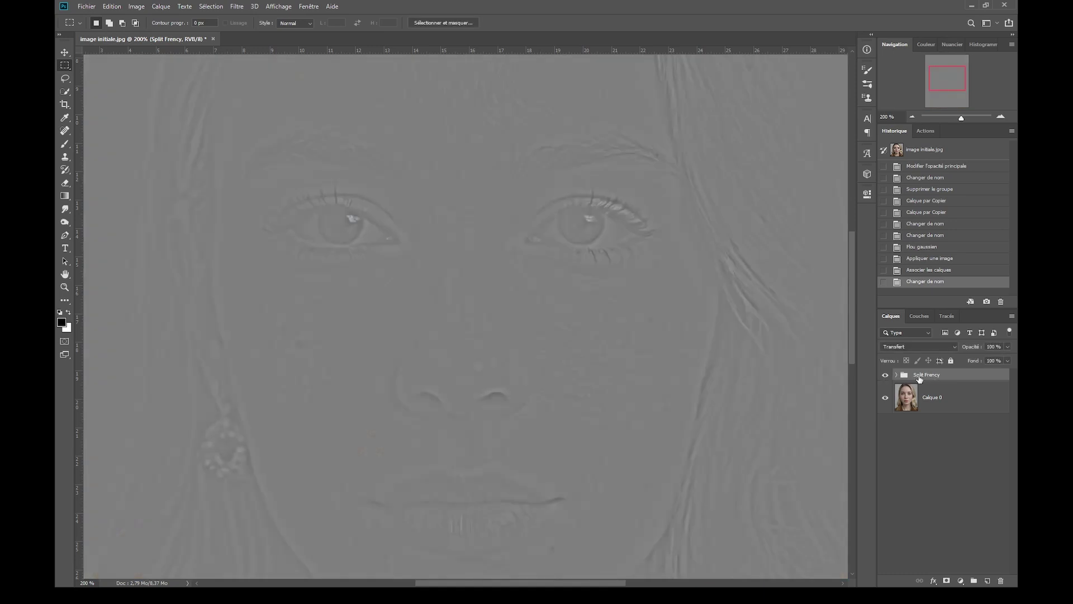
# Step: Set the texture layer's blend mode to Lumière linéaire, compare the result, and select couleur
pyautogui.click(896, 376)
pyautogui.click(920, 400)
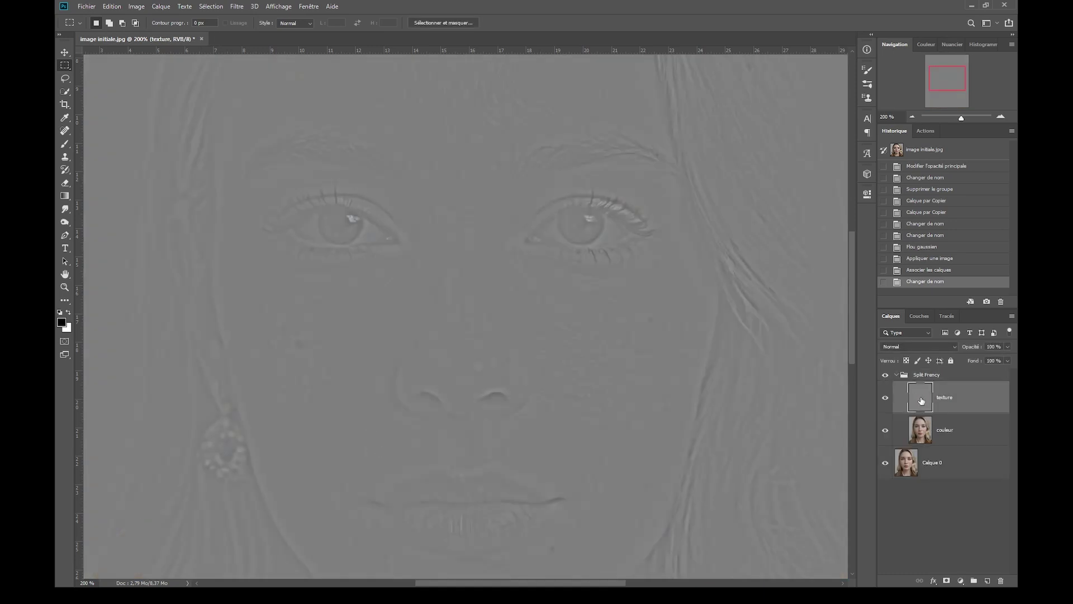
pyautogui.click(909, 349)
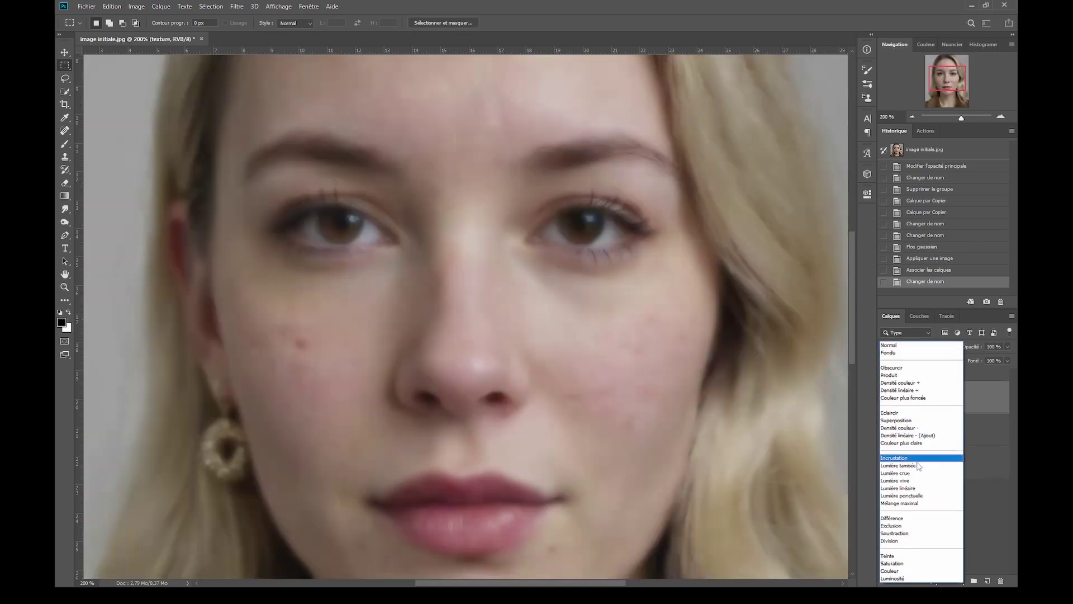
pyautogui.click(914, 488)
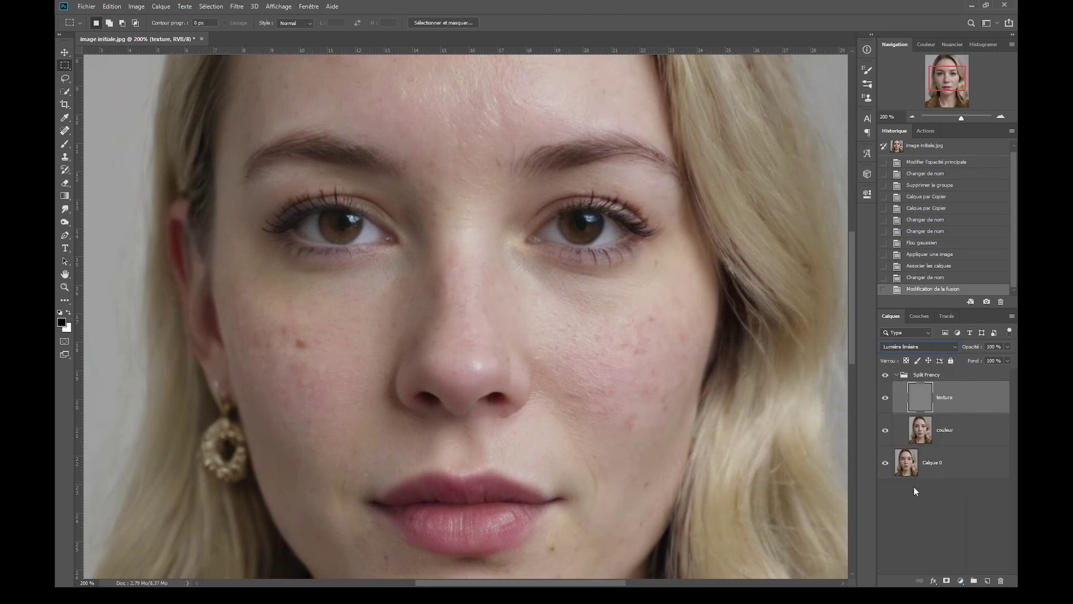
pyautogui.click(896, 375)
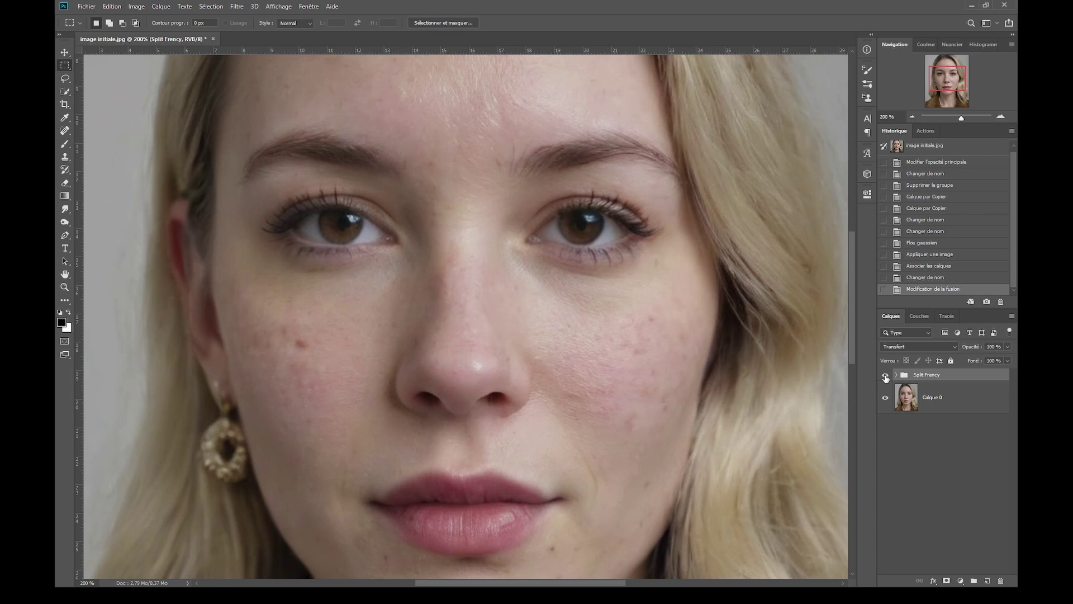
pyautogui.click(885, 375)
pyautogui.click(885, 377)
pyautogui.click(897, 375)
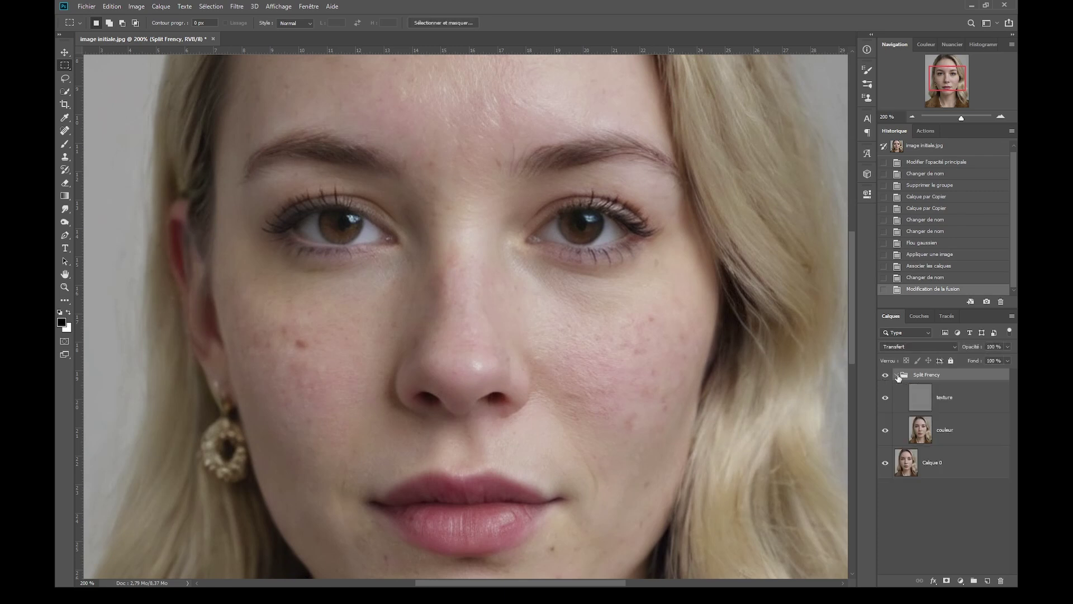
pyautogui.click(950, 431)
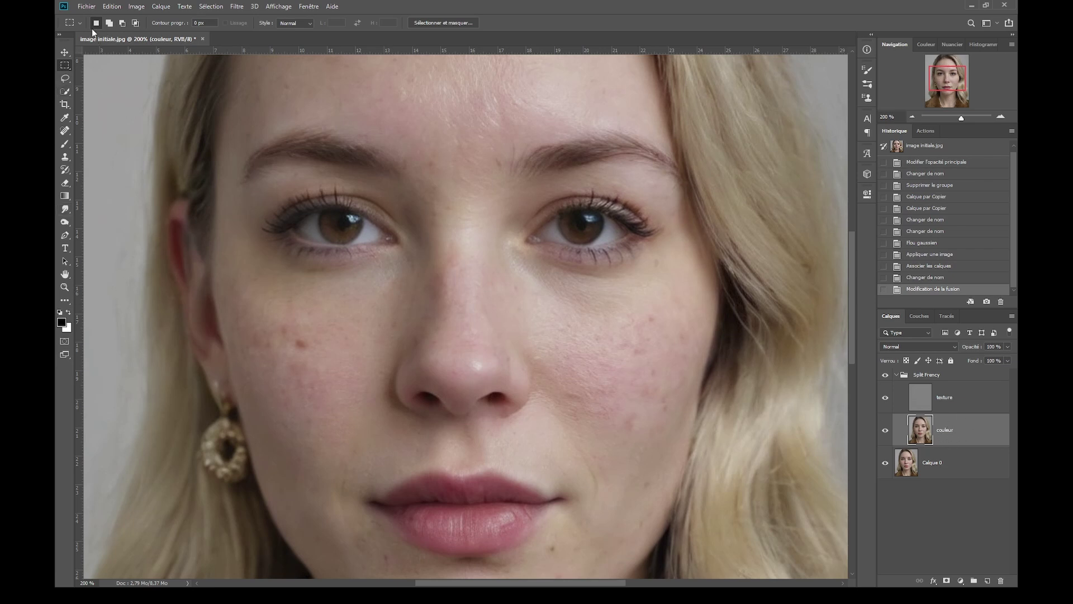
# Step: Lasso the forehead on couleur, soften it with a 5,4 px Gaussian blur, and deselect
pyautogui.click(65, 79)
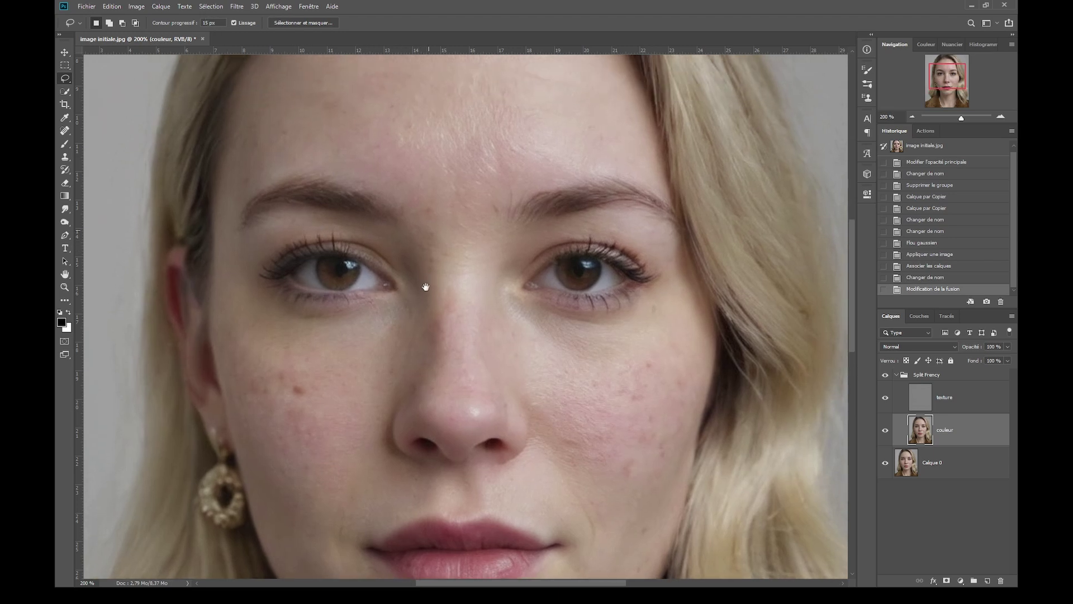
pyautogui.moveTo(428, 227); pyautogui.dragTo(445, 388)
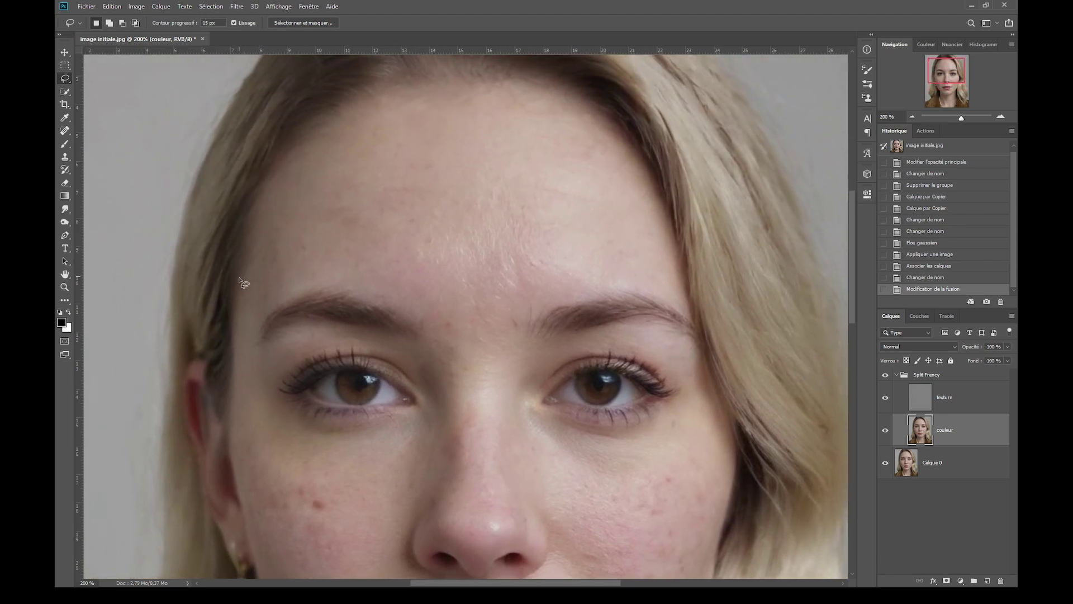
pyautogui.moveTo(245, 275)
pyautogui.mouseDown()
pyautogui.moveTo(576, 115)
pyautogui.moveTo(643, 184)
pyautogui.moveTo(676, 268)
pyautogui.moveTo(675, 295)
pyautogui.moveTo(590, 290)
pyautogui.moveTo(495, 319)
pyautogui.moveTo(363, 293)
pyautogui.moveTo(271, 302)
pyautogui.moveTo(246, 274)
pyautogui.mouseUp()
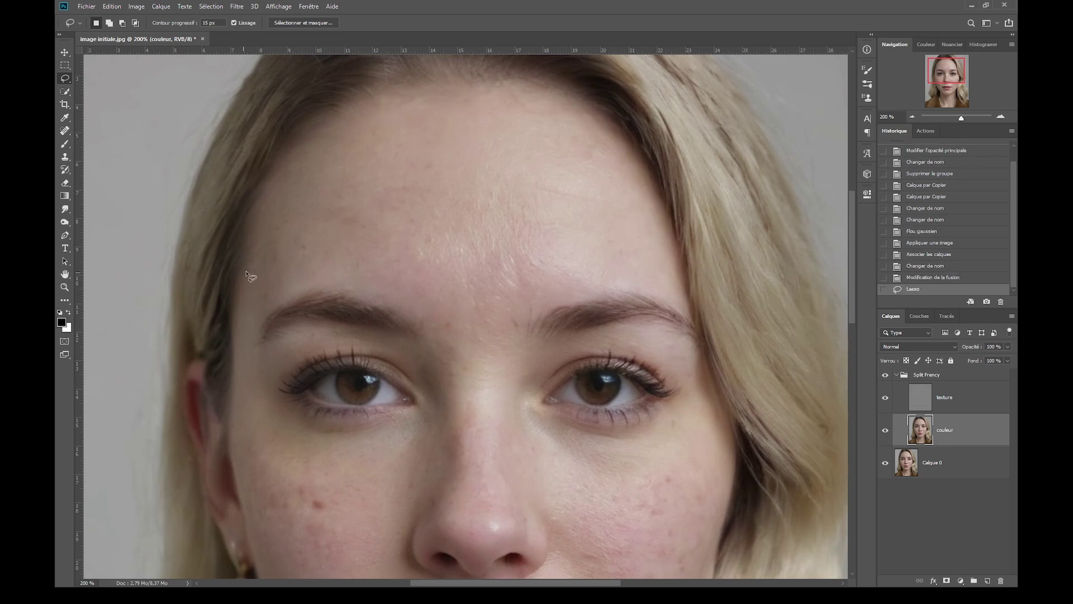
pyautogui.click(236, 6)
pyautogui.moveTo(252, 176)
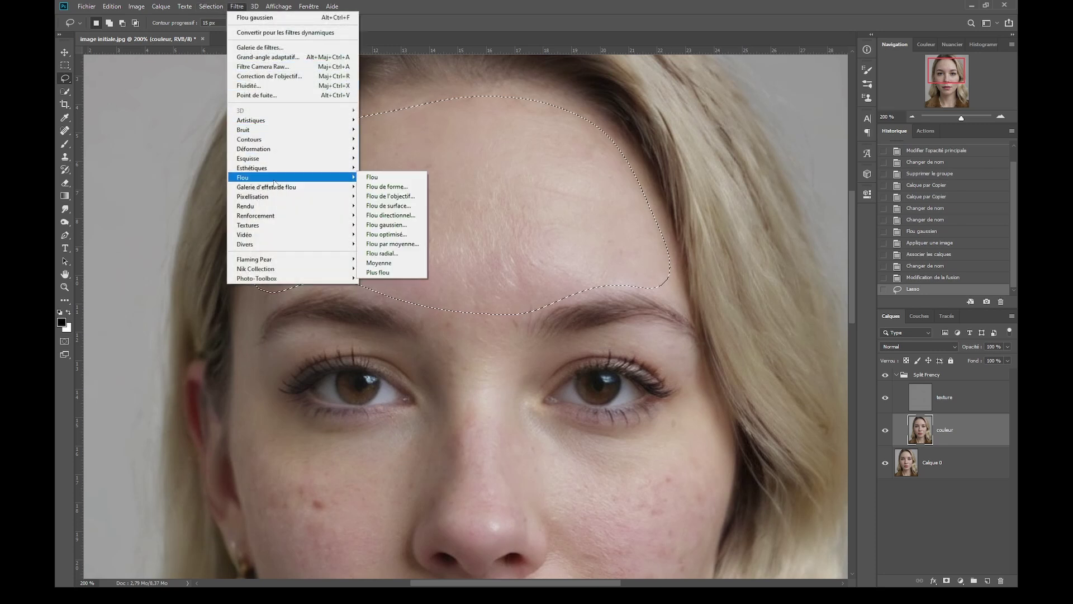
pyautogui.click(391, 225)
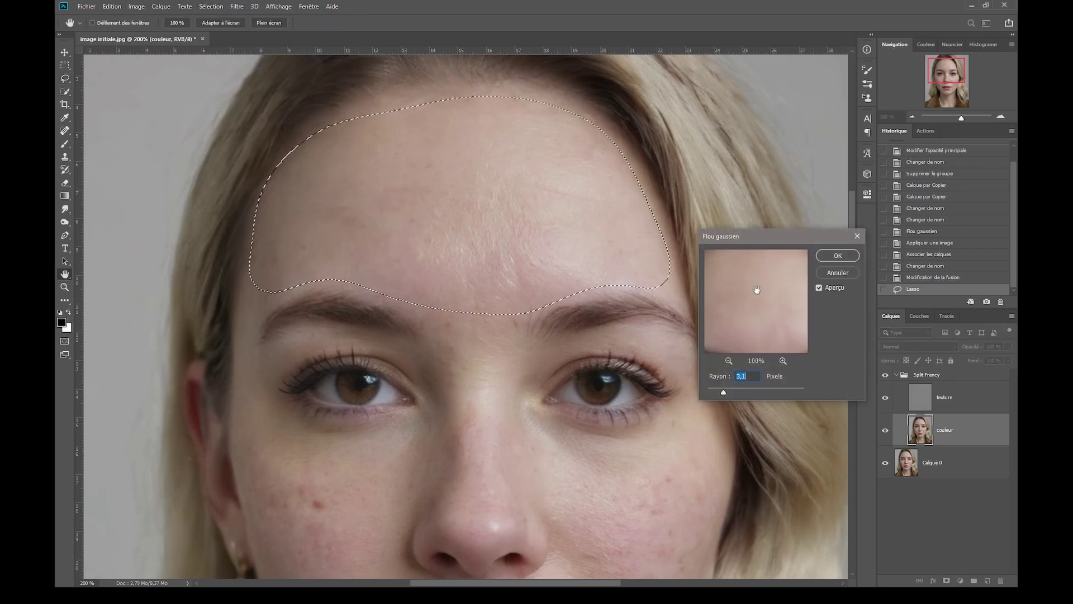
pyautogui.moveTo(724, 394); pyautogui.dragTo(723, 394)
pyautogui.moveTo(735, 387); pyautogui.dragTo(733, 388)
pyautogui.click(838, 256)
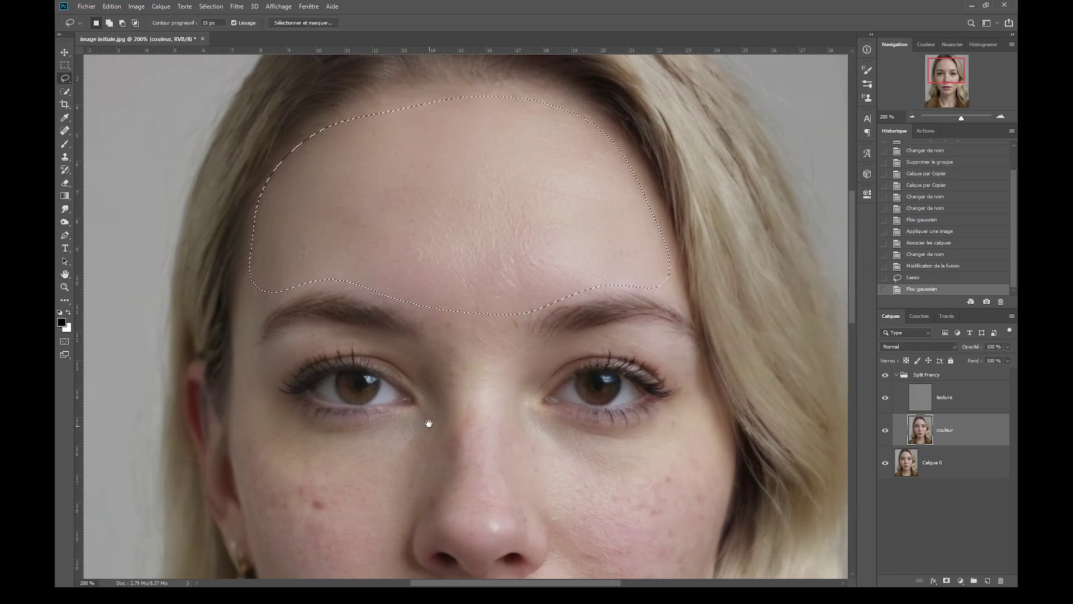
pyautogui.moveTo(426, 422); pyautogui.dragTo(472, 259)
pyautogui.hotkey('ctrl', 'd')
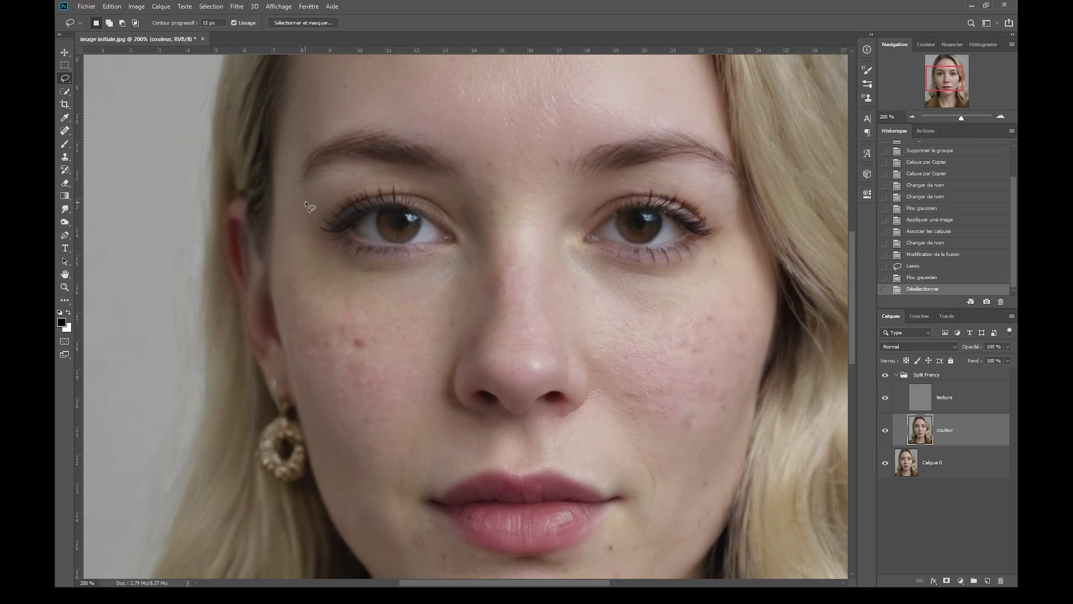
# Step: Lasso the cheek on the image's left and soften it with a 4,4 px Gaussian blur
pyautogui.moveTo(305, 202)
pyautogui.mouseDown()
pyautogui.moveTo(342, 264)
pyautogui.moveTo(430, 270)
pyautogui.moveTo(472, 259)
pyautogui.moveTo(449, 372)
pyautogui.moveTo(459, 440)
pyautogui.moveTo(442, 477)
pyautogui.moveTo(319, 442)
pyautogui.moveTo(288, 347)
pyautogui.moveTo(277, 246)
pyautogui.moveTo(307, 201)
pyautogui.mouseUp()
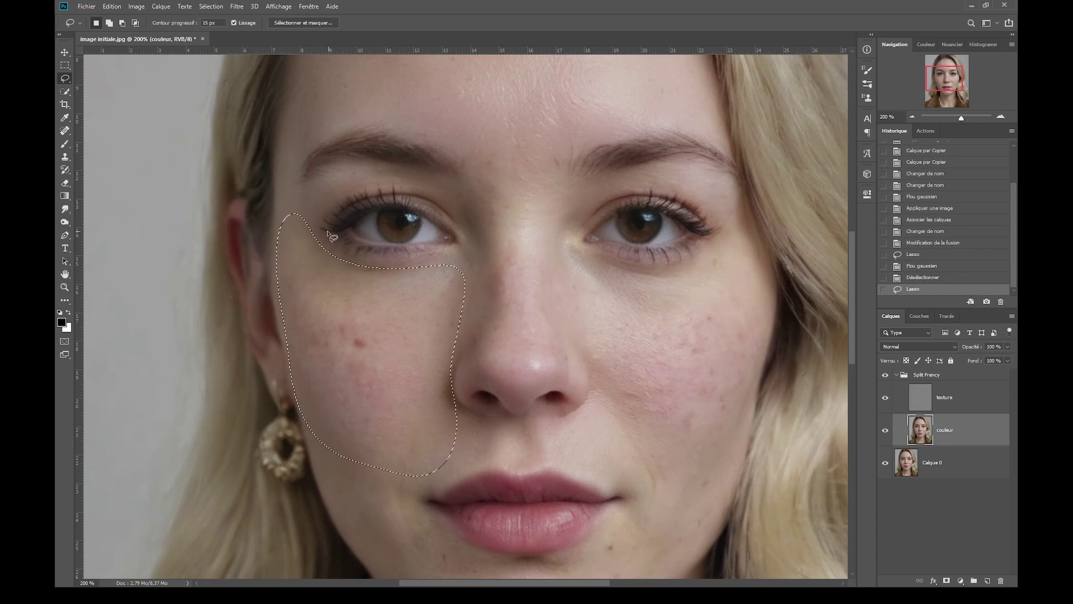
pyautogui.click(236, 6)
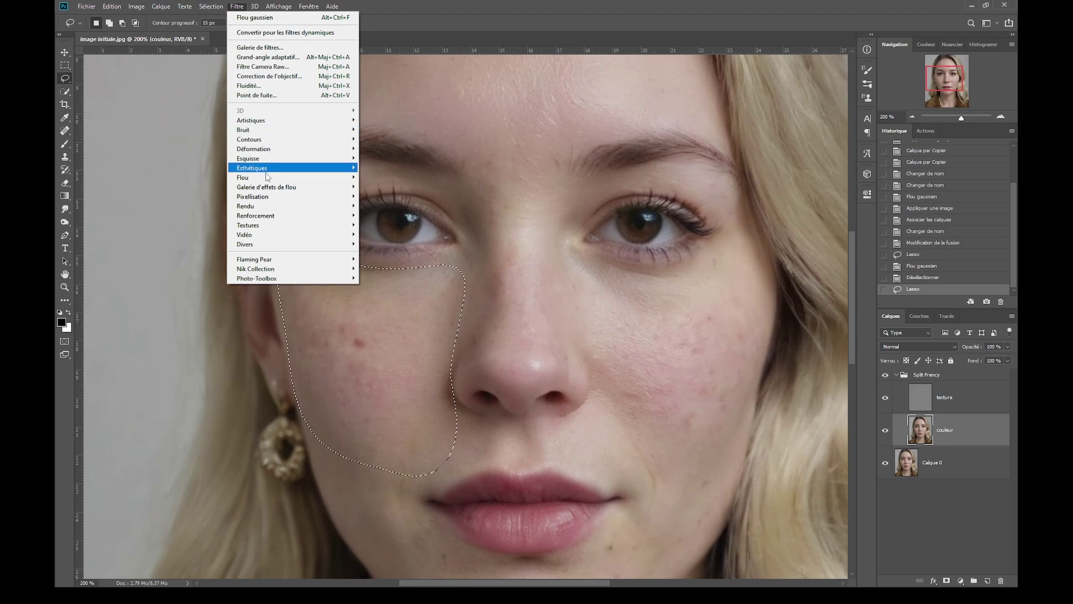
pyautogui.moveTo(277, 176)
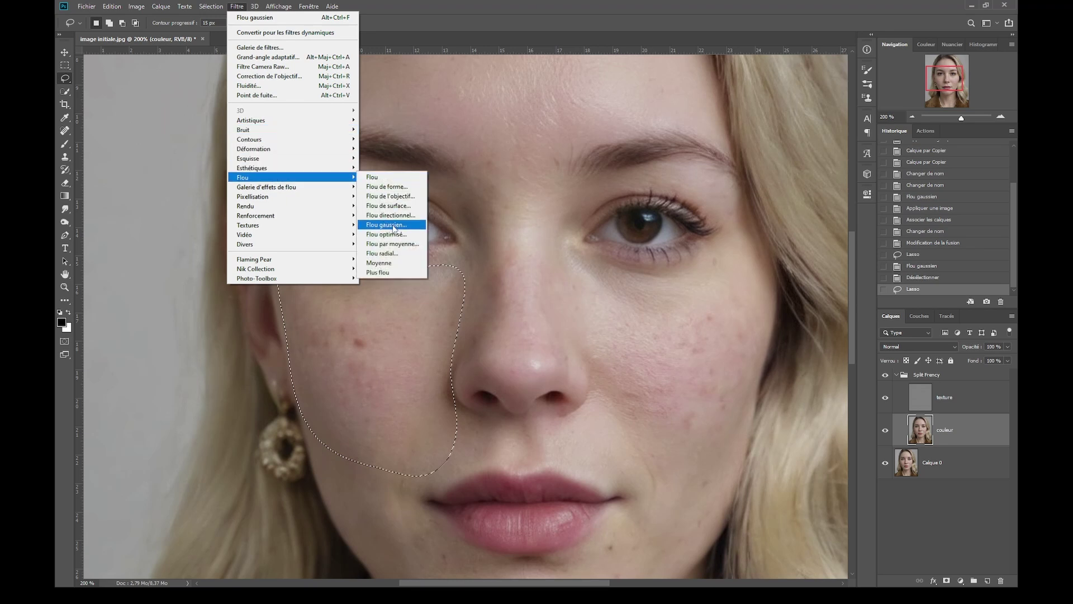
pyautogui.click(393, 225)
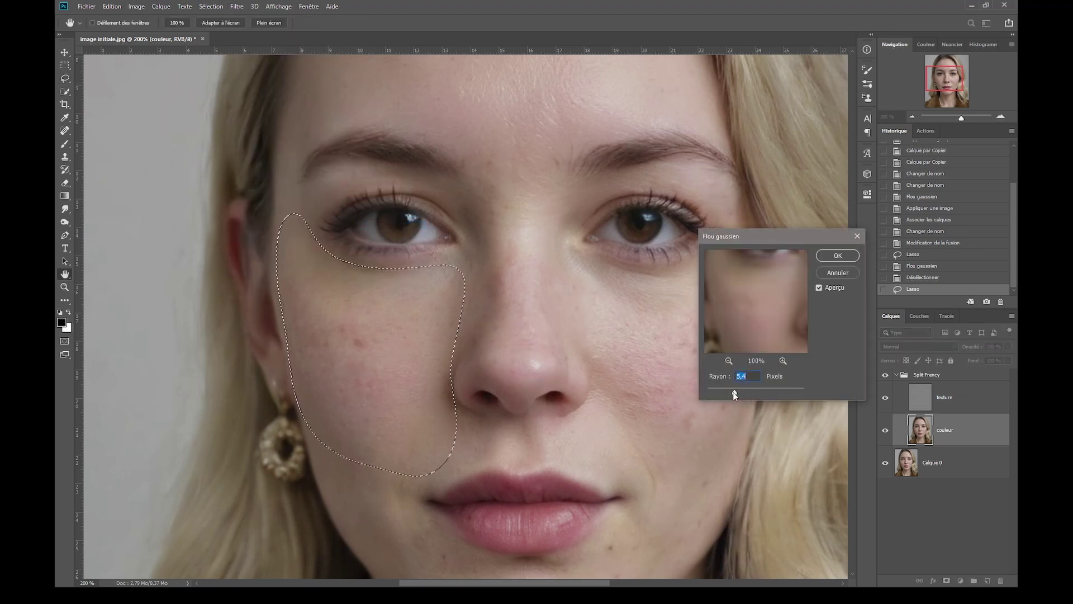
pyautogui.moveTo(733, 390); pyautogui.dragTo(726, 394)
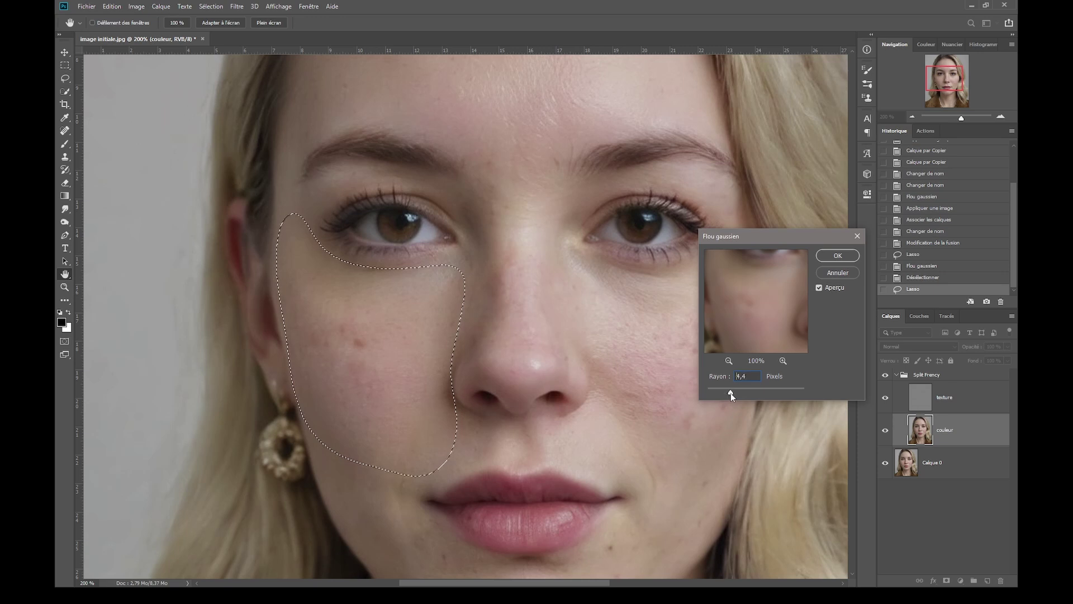
pyautogui.click(837, 256)
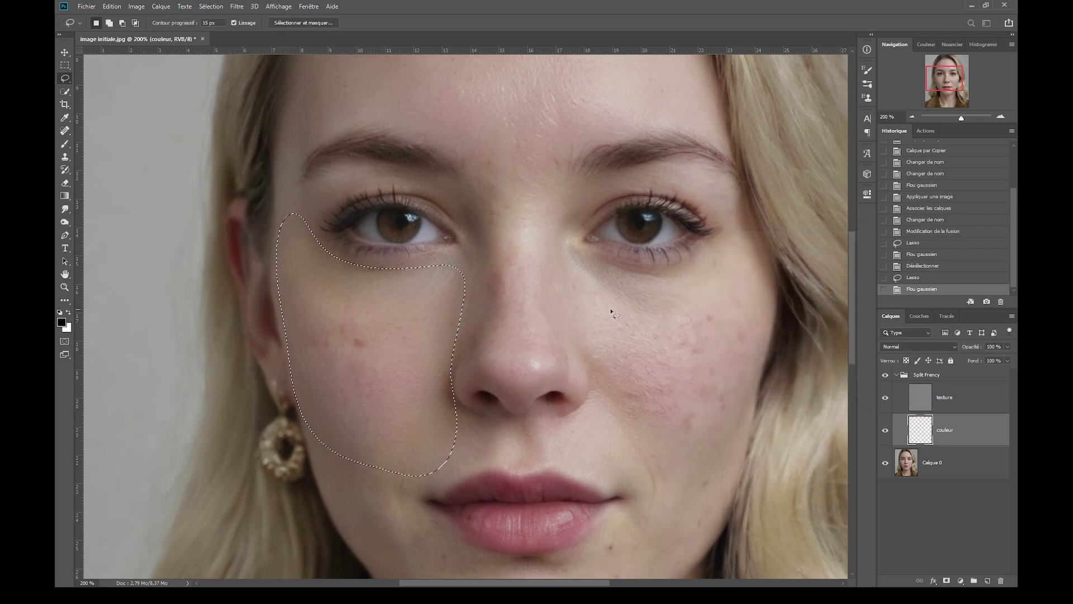
# Step: Lasso the cheek on the image's right and soften it with a 4,8 px Gaussian blur
pyautogui.moveTo(573, 248)
pyautogui.mouseDown()
pyautogui.moveTo(669, 267)
pyautogui.moveTo(744, 409)
pyautogui.moveTo(743, 449)
pyautogui.moveTo(668, 446)
pyautogui.moveTo(609, 391)
pyautogui.mouseUp()
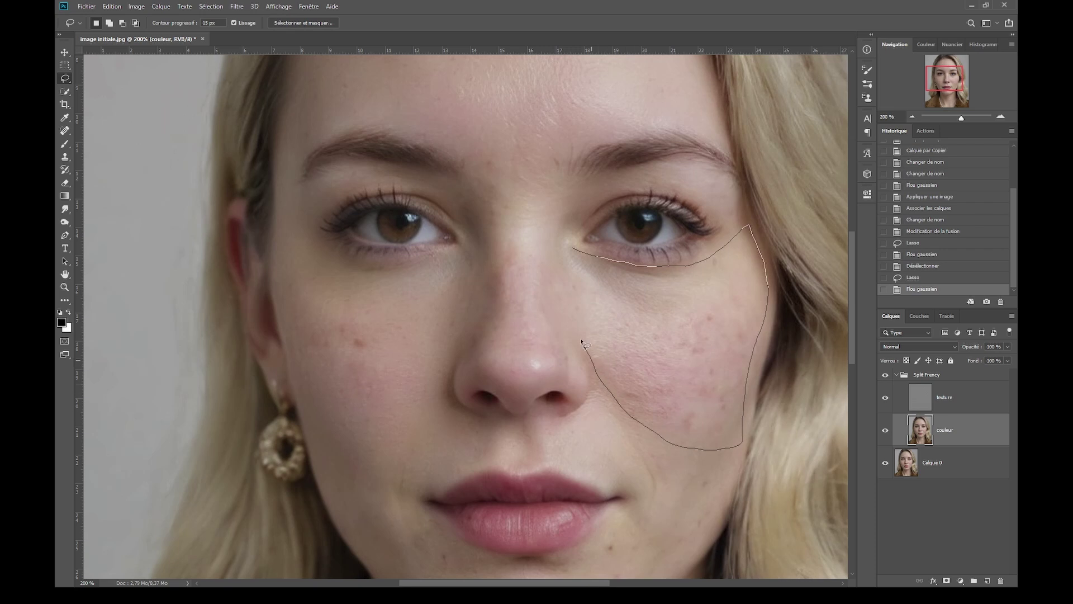
pyautogui.moveTo(581, 342)
pyautogui.mouseDown()
pyautogui.moveTo(567, 268)
pyautogui.moveTo(587, 260)
pyautogui.mouseUp()
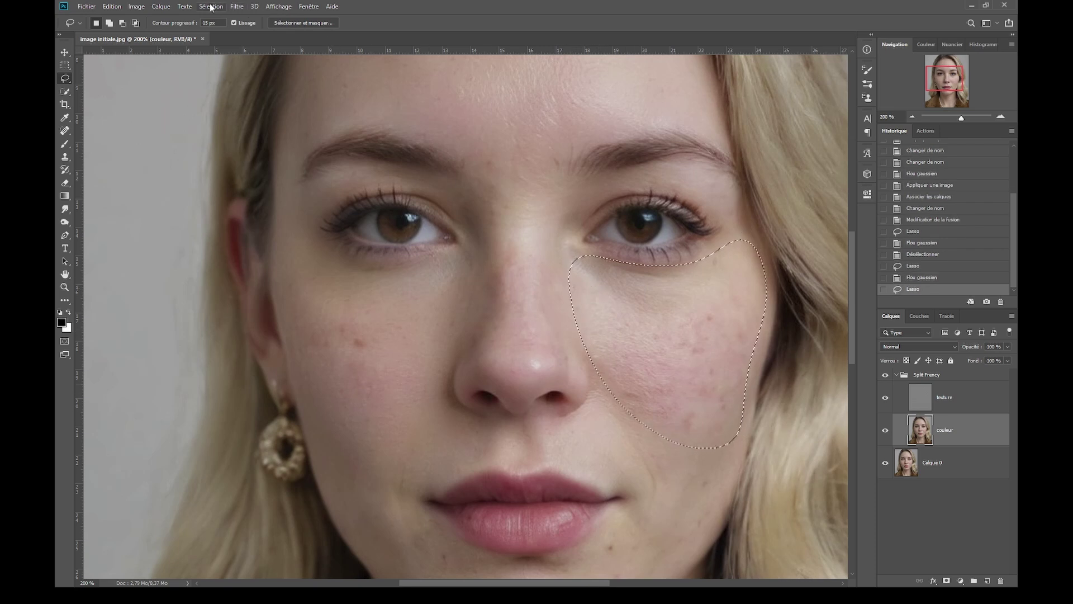
pyautogui.click(237, 6)
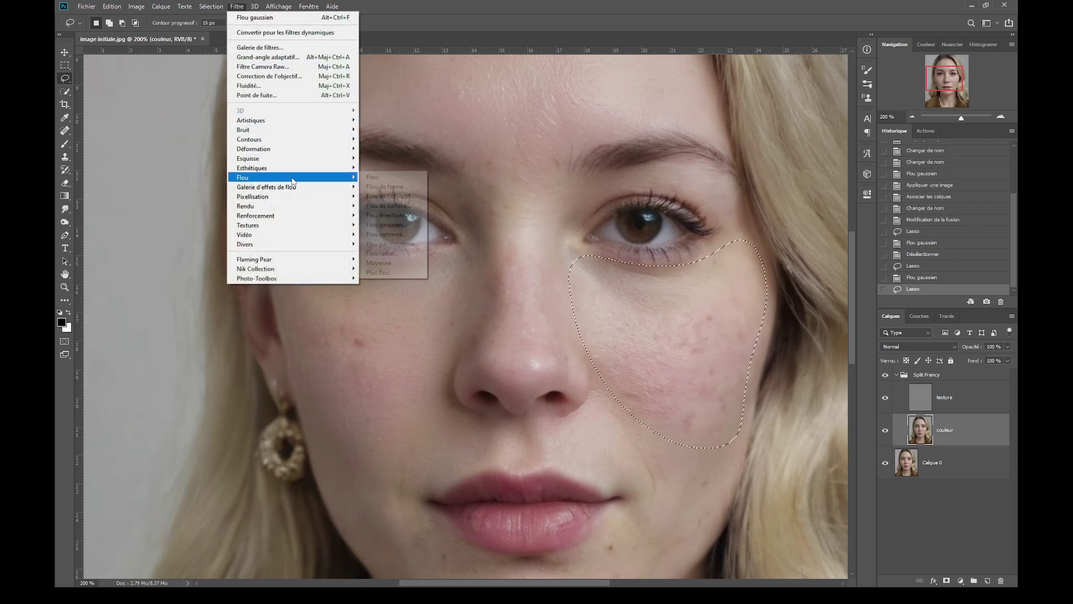
pyautogui.click(394, 223)
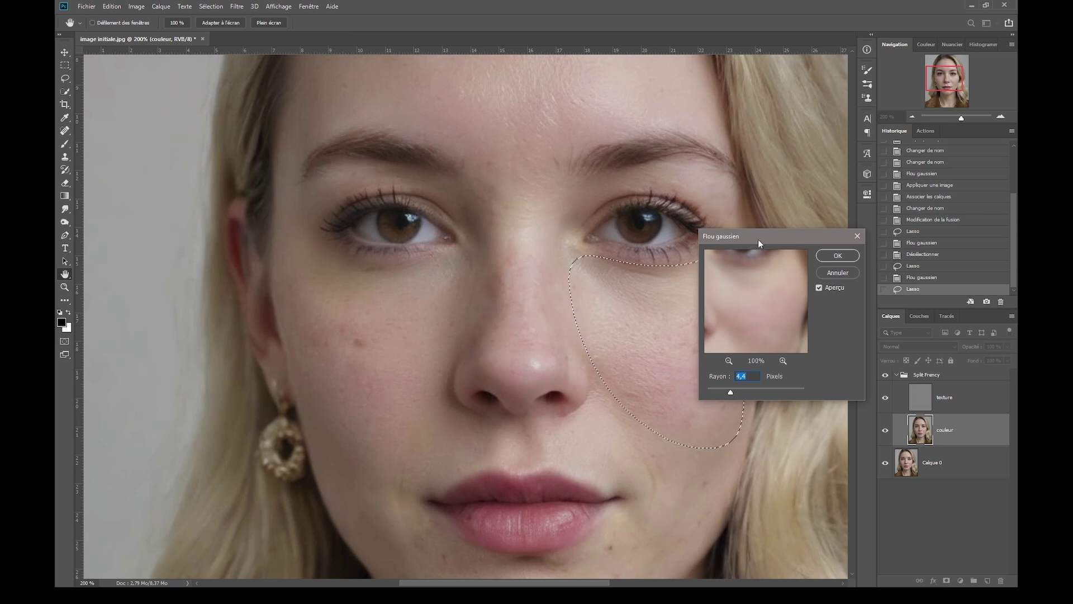
pyautogui.moveTo(758, 239); pyautogui.dragTo(835, 203)
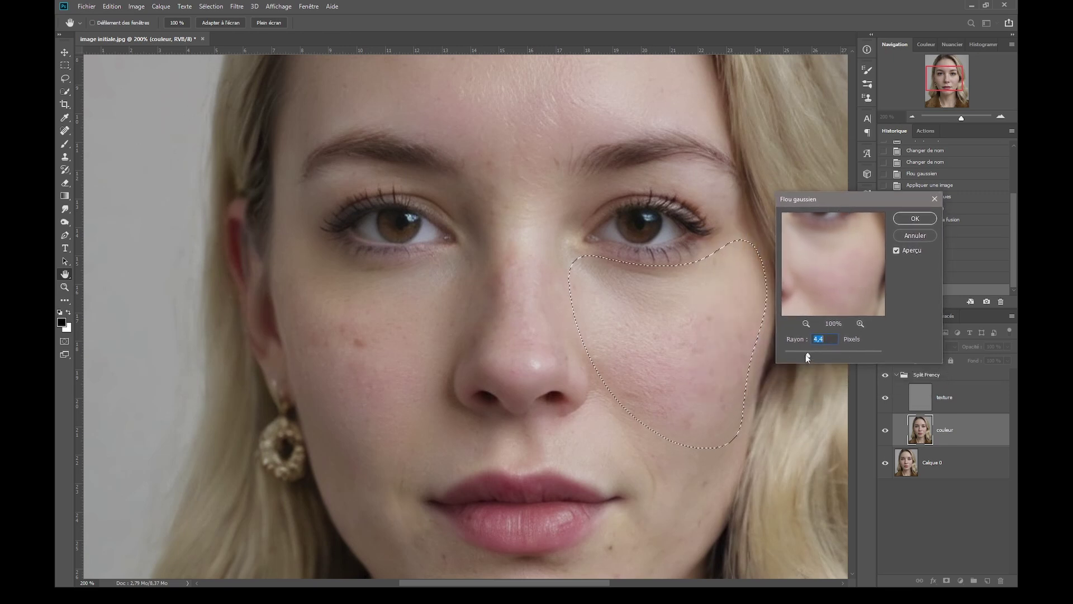
pyautogui.moveTo(808, 354); pyautogui.dragTo(811, 355)
pyautogui.moveTo(809, 355); pyautogui.dragTo(810, 354)
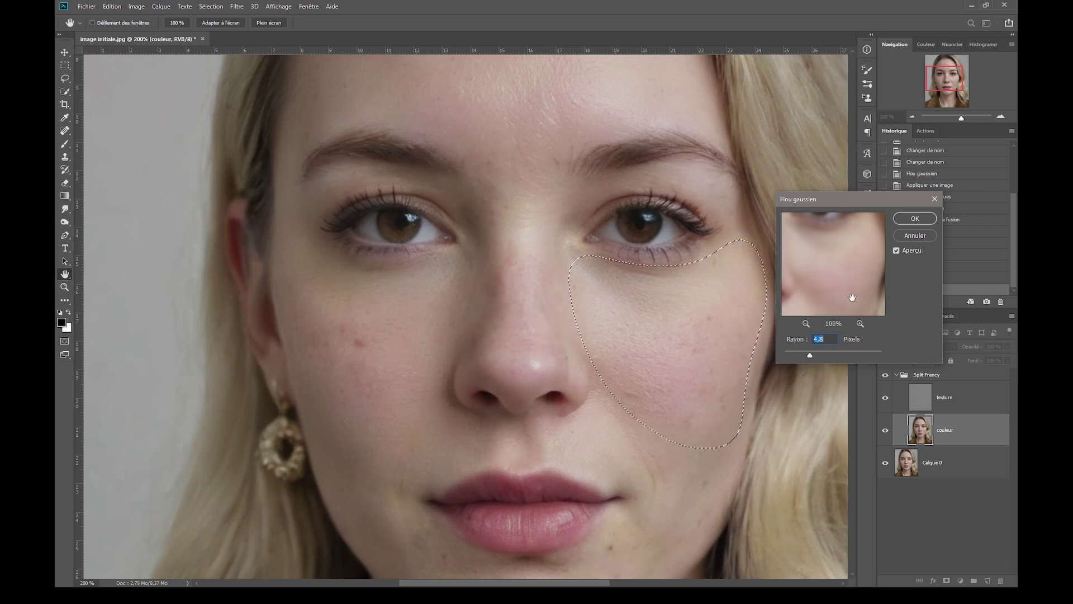
pyautogui.click(925, 219)
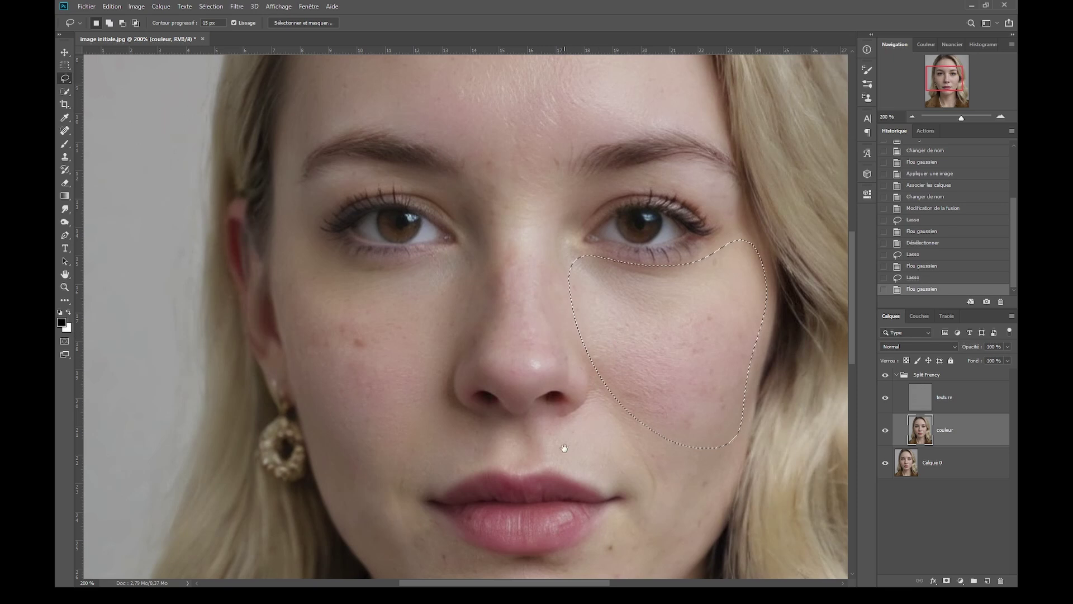
# Step: Lasso the lower left cheek down to the jaw and reapply the Gaussian blur to it
pyautogui.moveTo(563, 447)
pyautogui.mouseDown()
pyautogui.moveTo(548, 270)
pyautogui.moveTo(408, 239)
pyautogui.moveTo(363, 216)
pyautogui.mouseUp()
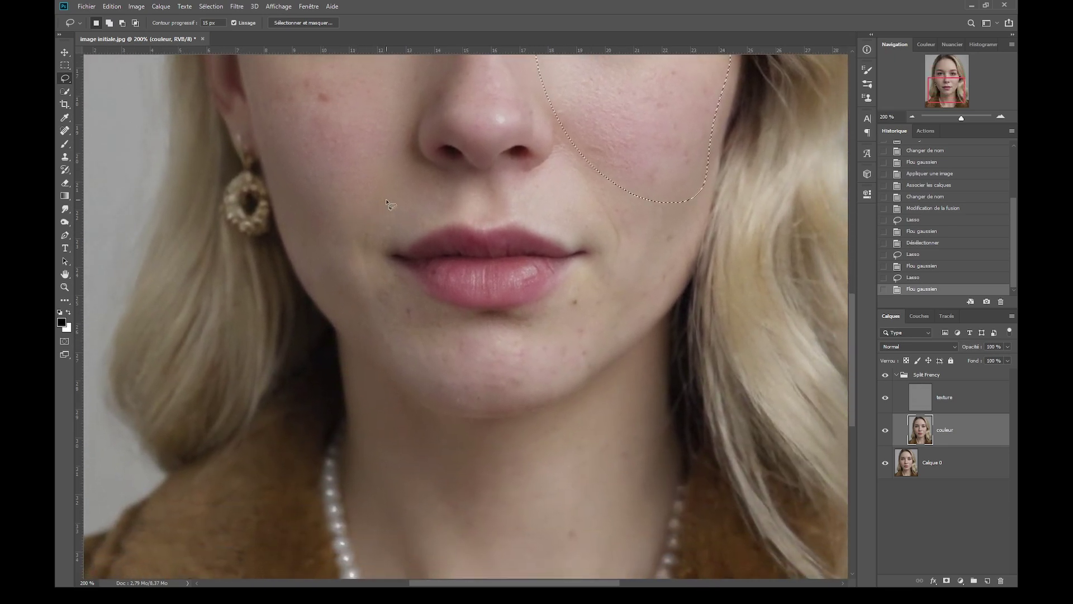
pyautogui.moveTo(402, 158)
pyautogui.mouseDown()
pyautogui.moveTo(401, 174)
pyautogui.moveTo(446, 186)
pyautogui.moveTo(430, 224)
pyautogui.moveTo(385, 248)
pyautogui.moveTo(387, 268)
pyautogui.moveTo(439, 311)
pyautogui.moveTo(494, 329)
pyautogui.mouseUp()
pyautogui.moveTo(501, 385)
pyautogui.mouseDown()
pyautogui.moveTo(467, 405)
pyautogui.moveTo(411, 394)
pyautogui.moveTo(312, 287)
pyautogui.moveTo(293, 184)
pyautogui.moveTo(386, 146)
pyautogui.moveTo(398, 158)
pyautogui.mouseUp()
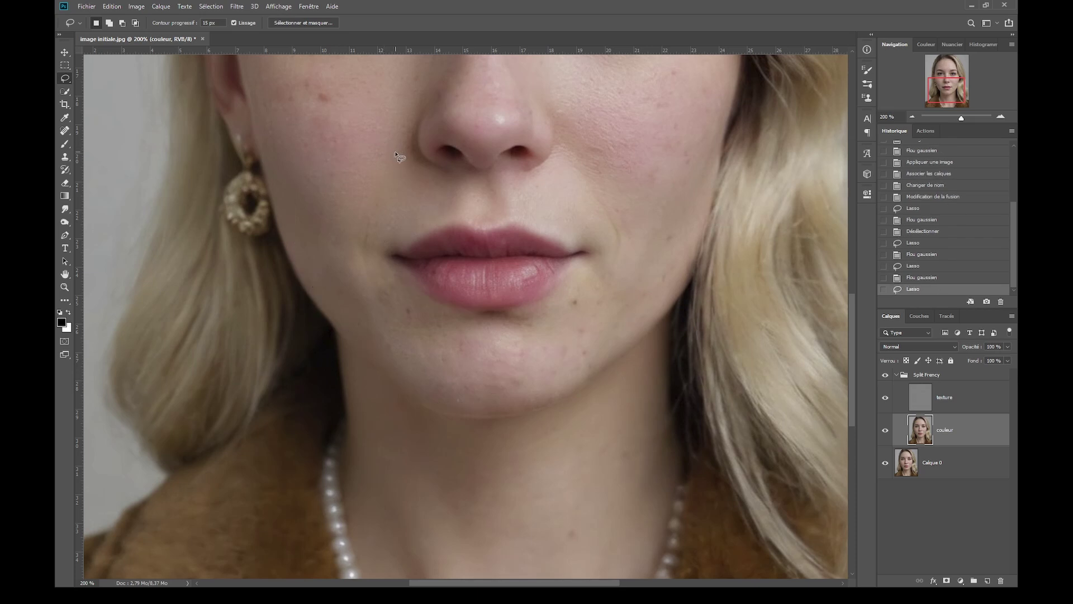
pyautogui.click(237, 6)
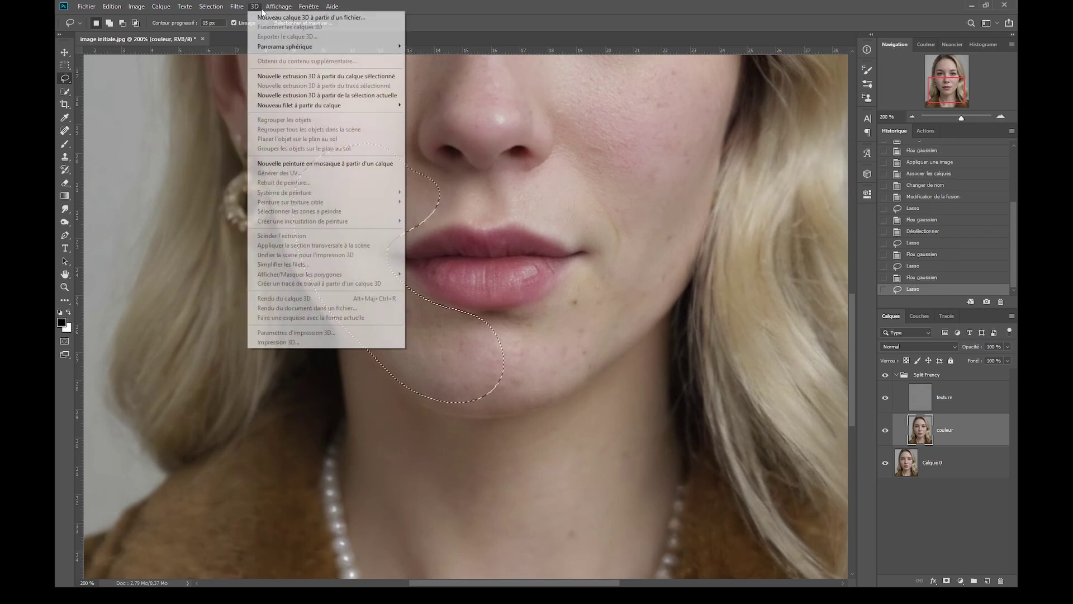
pyautogui.click(247, 18)
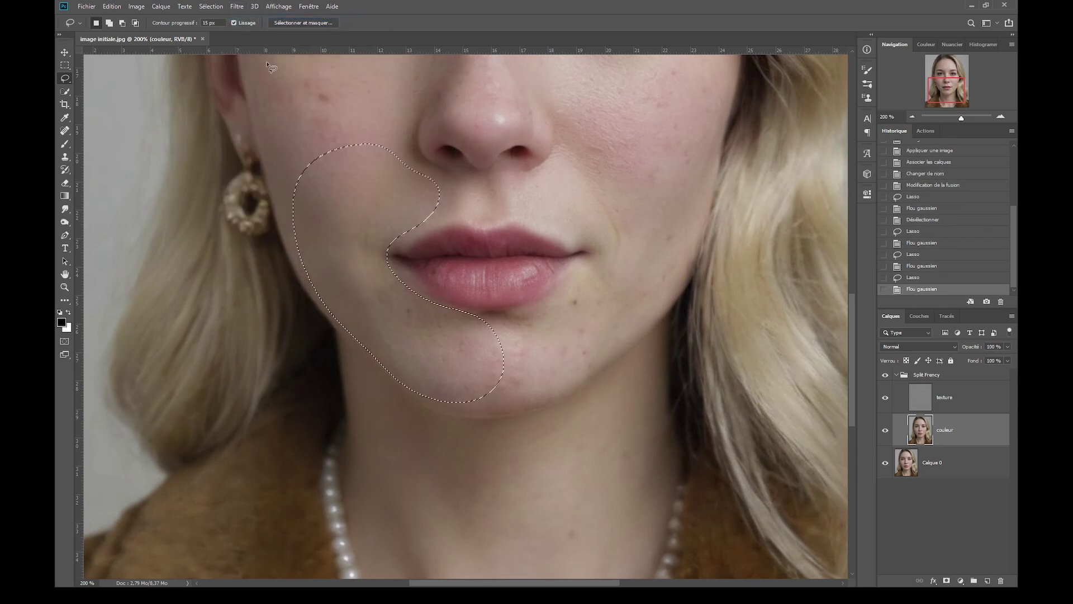
pyautogui.moveTo(492, 333); pyautogui.dragTo(519, 317)
pyautogui.click(489, 329)
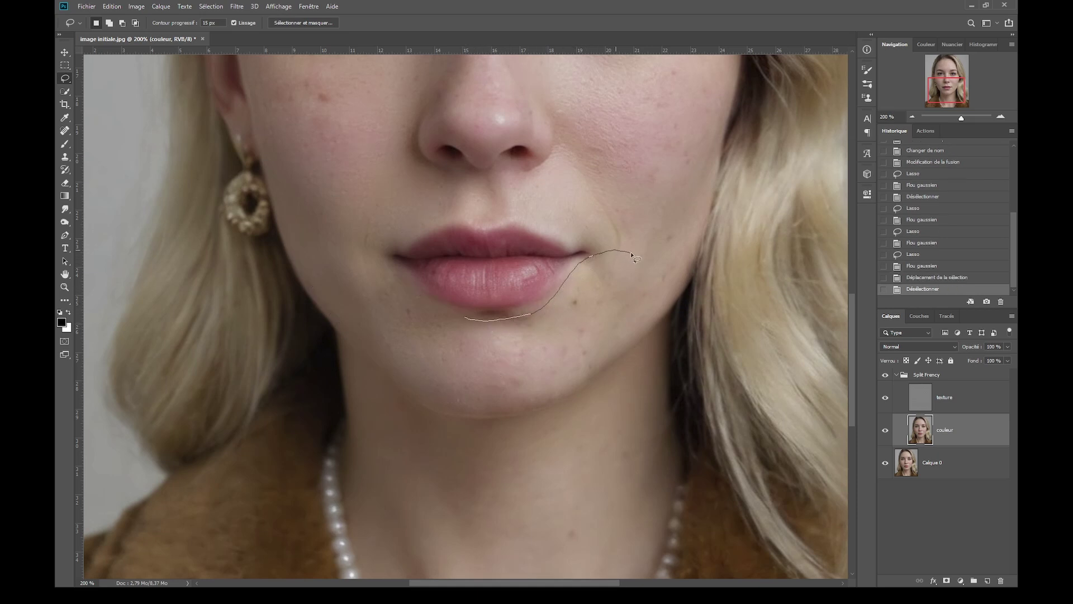
# Step: Lasso the right chin and jaw area, reapply the Gaussian blur, and deselect
pyautogui.moveTo(693, 175)
pyautogui.mouseDown()
pyautogui.moveTo(683, 292)
pyautogui.moveTo(576, 383)
pyautogui.moveTo(463, 354)
pyautogui.moveTo(465, 322)
pyautogui.mouseUp()
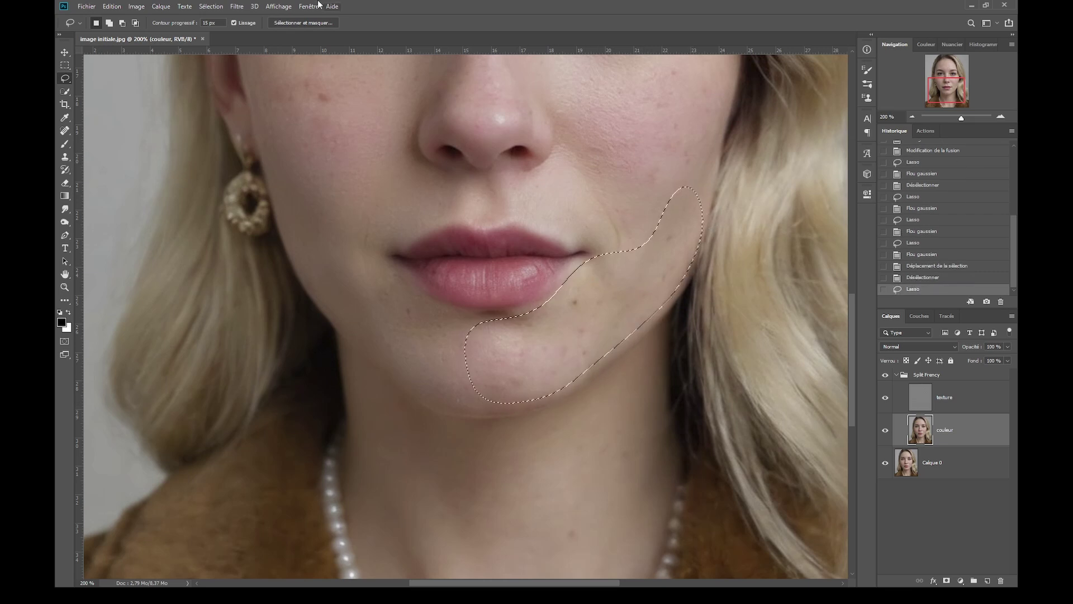
pyautogui.click(238, 6)
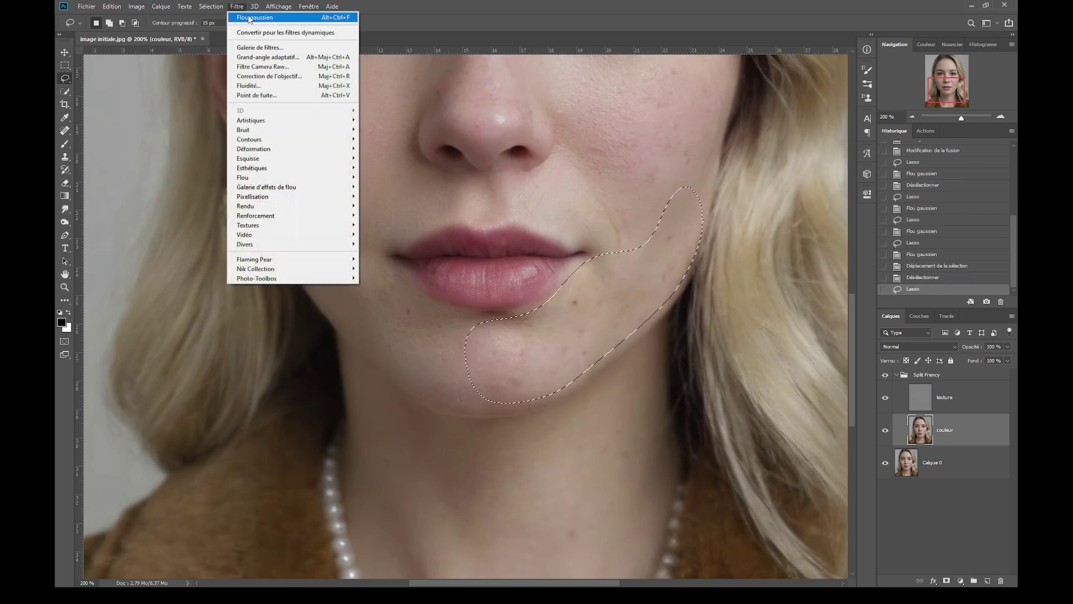
pyautogui.click(254, 17)
pyautogui.moveTo(583, 306); pyautogui.dragTo(555, 388)
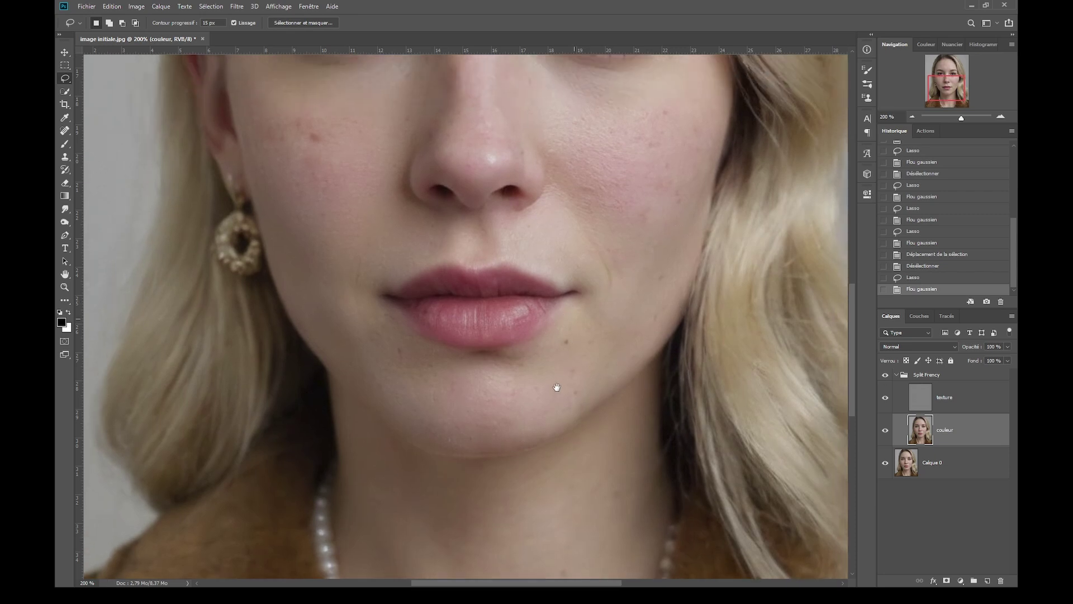
pyautogui.hotkey('ctrl', 'd')
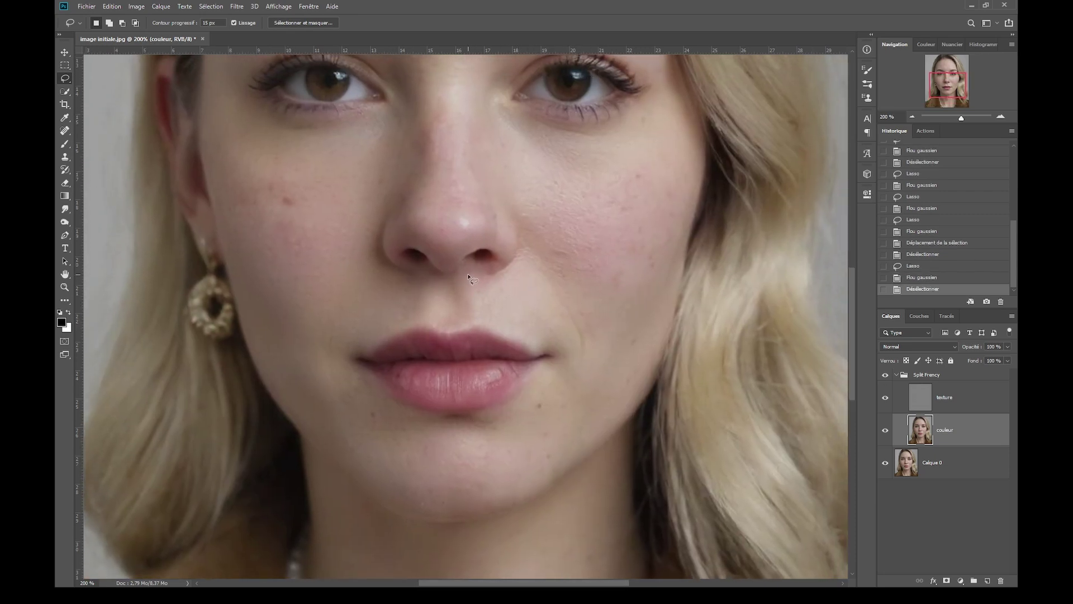
# Step: Lasso the cheek patch beside the upper lip on the right and blur it
pyautogui.moveTo(490, 322); pyautogui.dragTo(551, 275)
pyautogui.moveTo(474, 279); pyautogui.dragTo(471, 276)
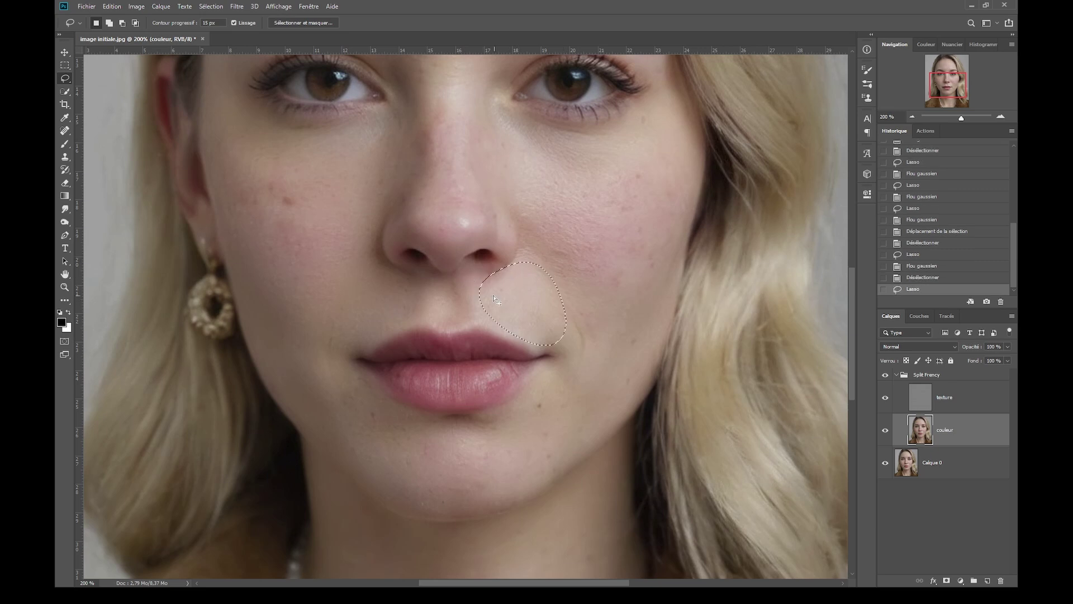
pyautogui.click(236, 6)
pyautogui.hotkey('ctrl', 'd')
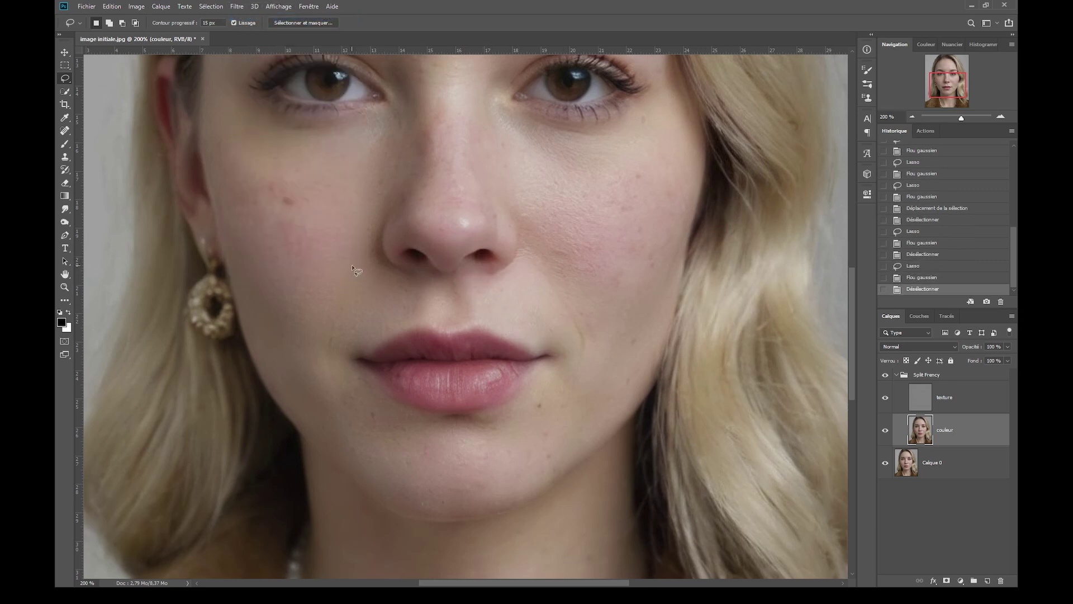
# Step: Lasso the left cheek patch beside the lip, reapply the Gaussian blur, and deselect
pyautogui.moveTo(347, 257); pyautogui.dragTo(414, 279)
pyautogui.moveTo(413, 320)
pyautogui.mouseDown()
pyautogui.moveTo(358, 358)
pyautogui.moveTo(324, 313)
pyautogui.moveTo(344, 259)
pyautogui.mouseUp()
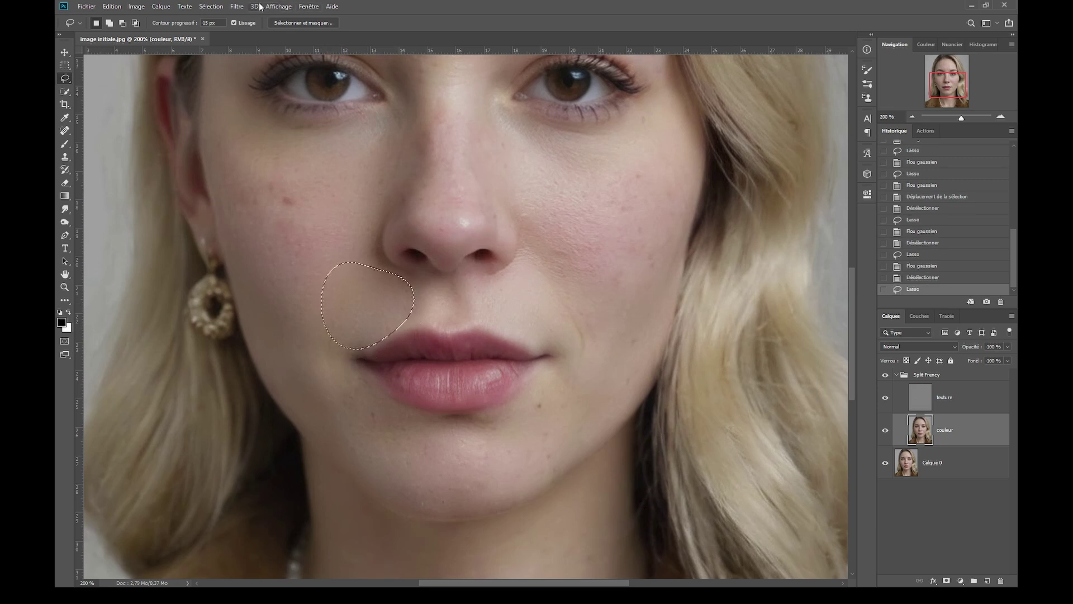
pyautogui.click(237, 6)
pyautogui.click(262, 17)
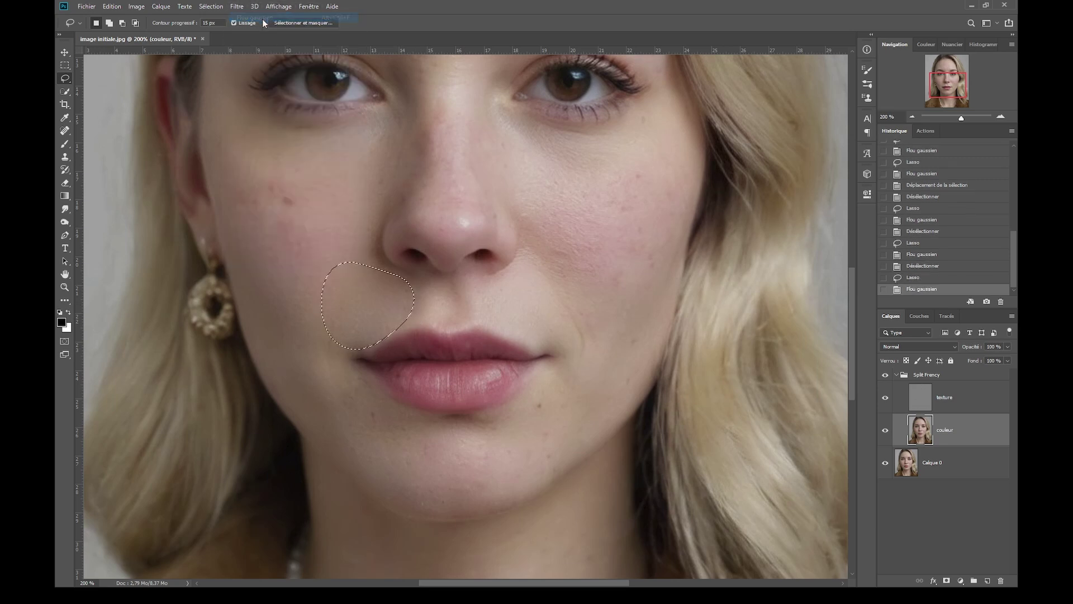
pyautogui.hotkey('ctrl', 'd')
# Step: Lasso the nose bridge, soften it with a 3,0 px Gaussian blur, and deselect
pyautogui.moveTo(537, 207); pyautogui.dragTo(560, 258)
pyautogui.moveTo(498, 131); pyautogui.dragTo(543, 276)
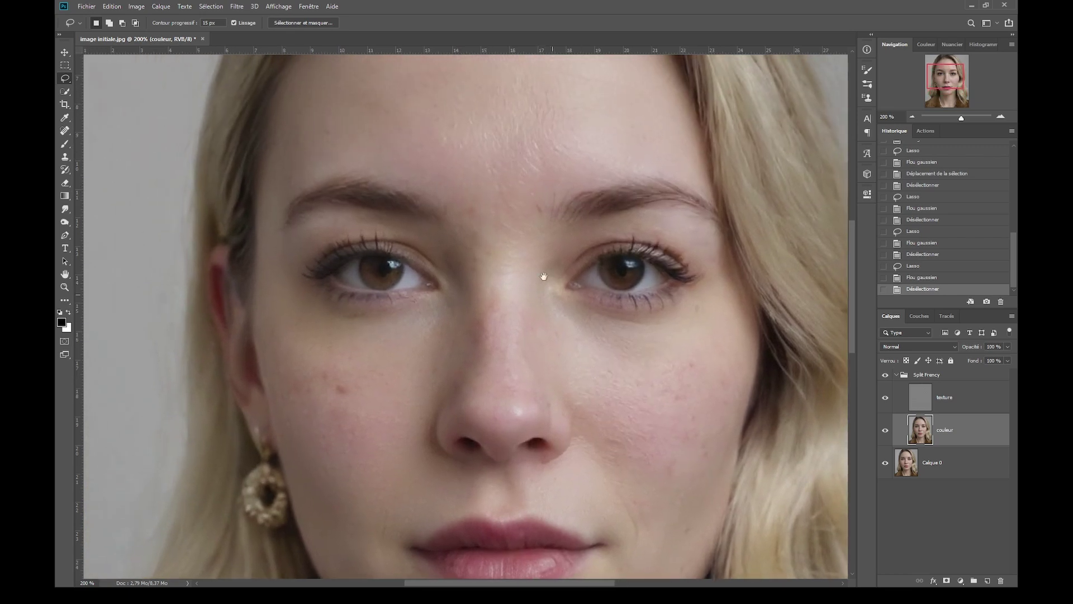
pyautogui.moveTo(446, 197); pyautogui.dragTo(511, 172)
pyautogui.moveTo(543, 226); pyautogui.dragTo(530, 303)
pyautogui.moveTo(555, 405)
pyautogui.mouseDown()
pyautogui.moveTo(511, 428)
pyautogui.moveTo(456, 411)
pyautogui.moveTo(469, 297)
pyautogui.moveTo(447, 193)
pyautogui.mouseUp()
pyautogui.click(236, 6)
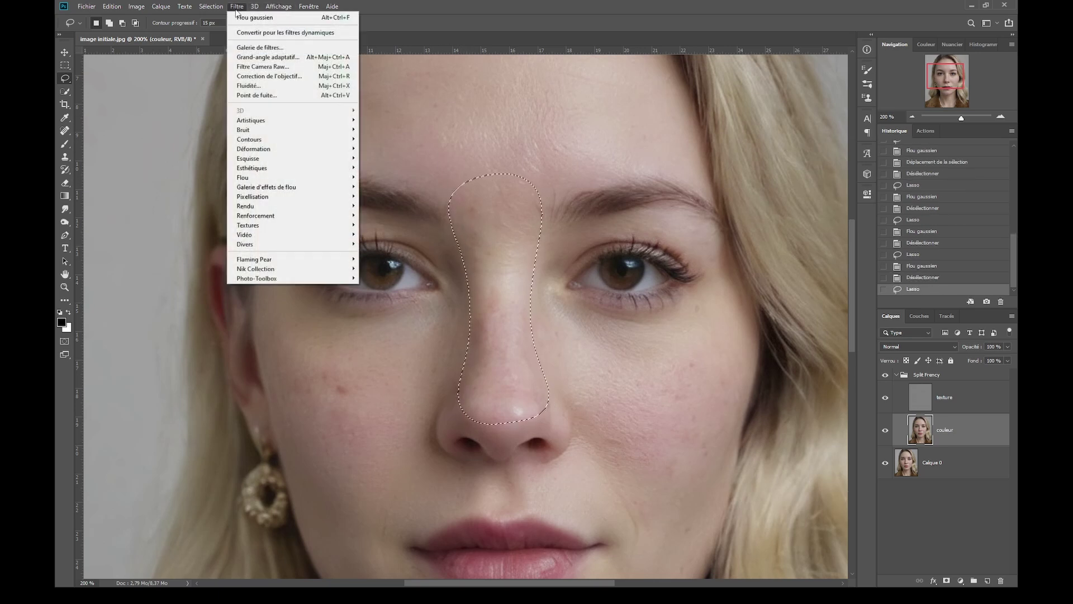
pyautogui.moveTo(293, 176)
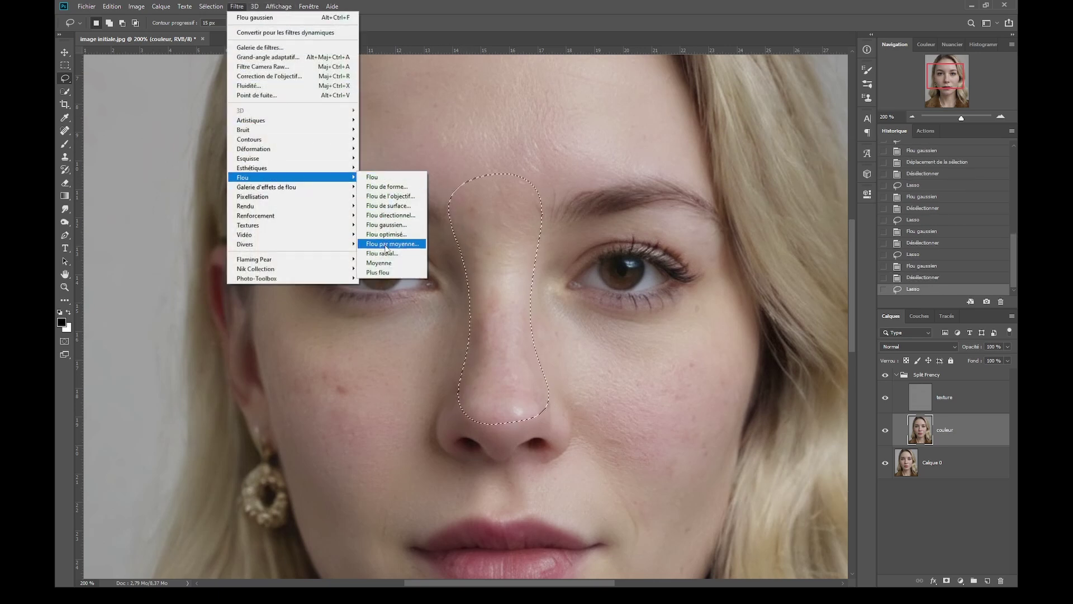
pyautogui.click(386, 224)
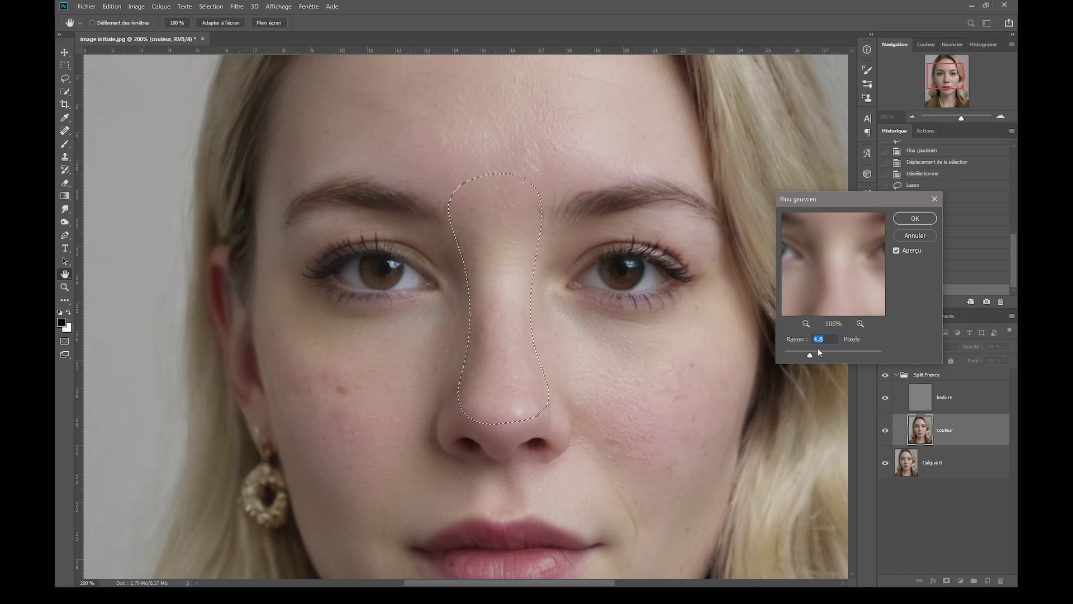
pyautogui.click(809, 355)
pyautogui.moveTo(803, 355); pyautogui.dragTo(802, 356)
pyautogui.click(915, 219)
pyautogui.hotkey('ctrl', 'd')
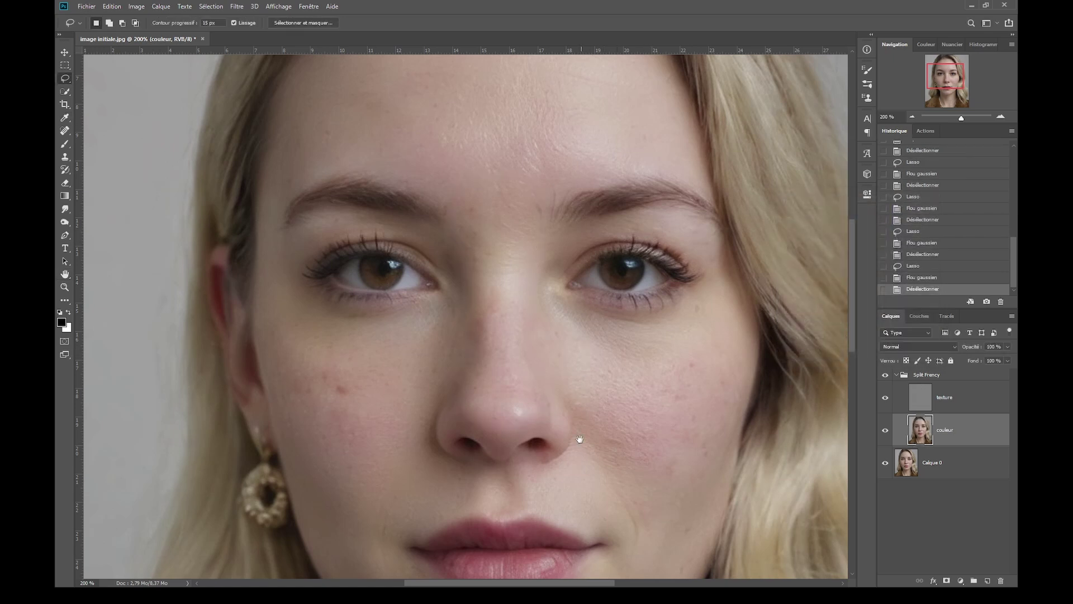
# Step: Lasso-select the neck below the jaw, above the pearl necklace
pyautogui.moveTo(582, 441); pyautogui.dragTo(527, 174)
pyautogui.scroll(-5, 528, 173)
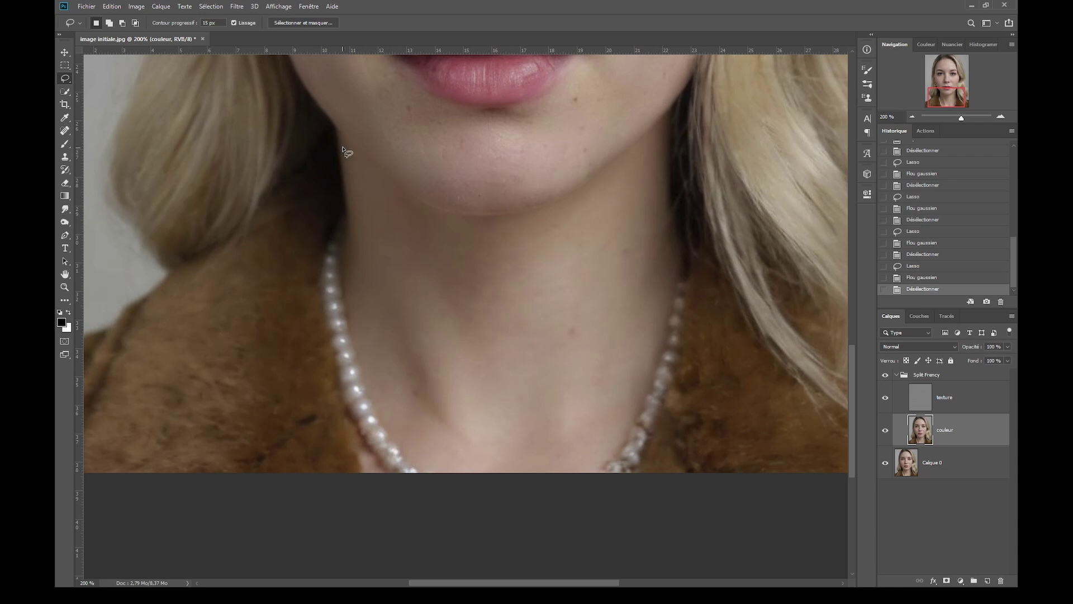
pyautogui.moveTo(344, 143)
pyautogui.mouseDown()
pyautogui.moveTo(617, 402)
pyautogui.moveTo(651, 268)
pyautogui.moveTo(638, 160)
pyautogui.mouseUp()
pyautogui.moveTo(542, 216)
pyautogui.mouseDown()
pyautogui.moveTo(395, 204)
pyautogui.moveTo(350, 159)
pyautogui.mouseUp()
# Step: Apply a 4,1-pixel Gaussian blur to the selected neck and clear the selection
pyautogui.click(237, 6)
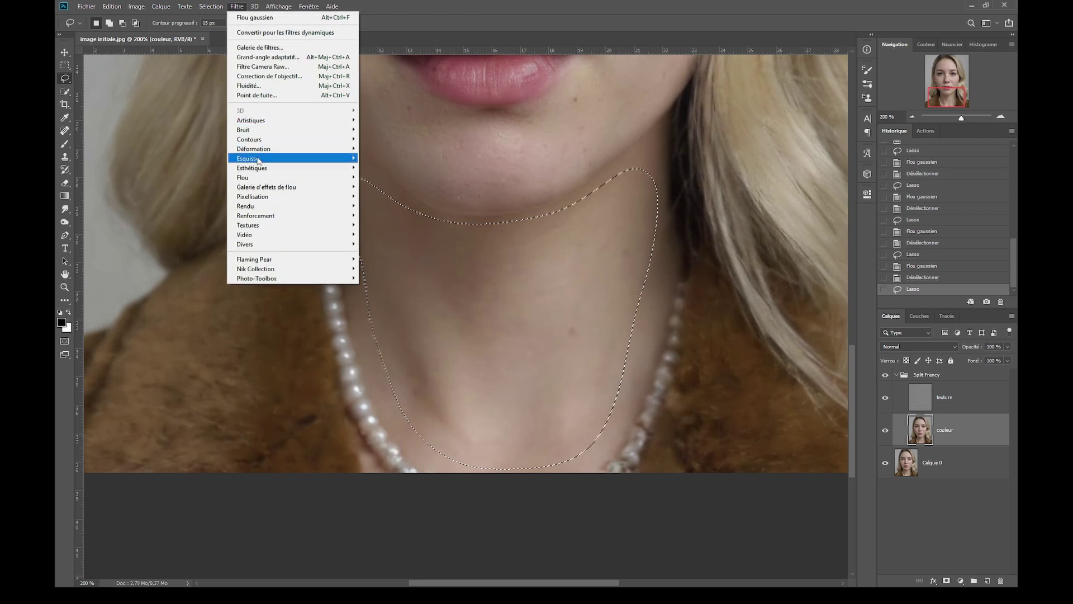
pyautogui.moveTo(291, 177)
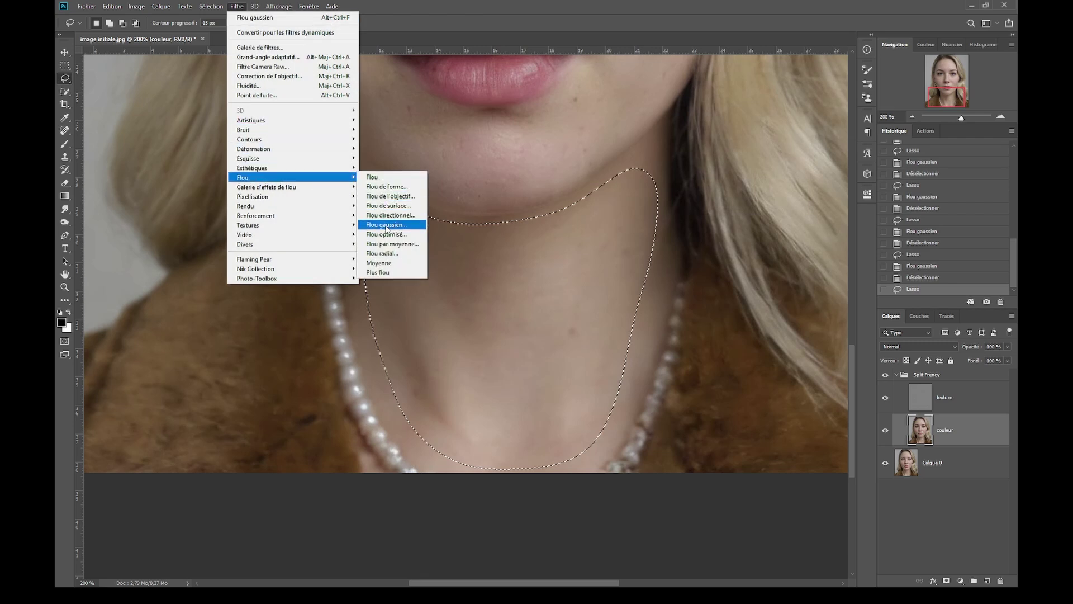
pyautogui.click(386, 225)
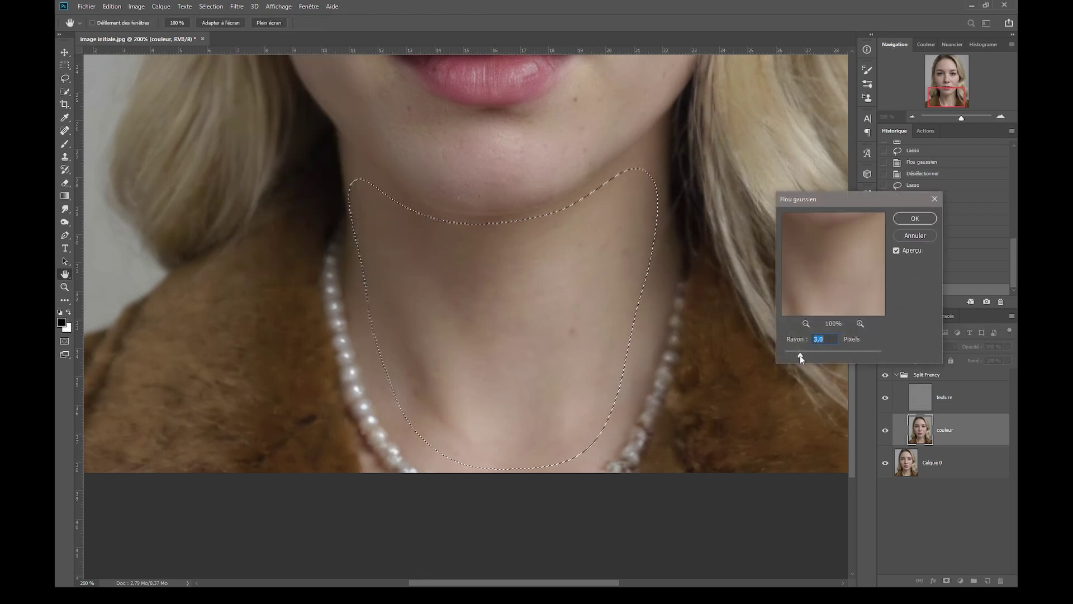
pyautogui.moveTo(799, 355); pyautogui.dragTo(807, 356)
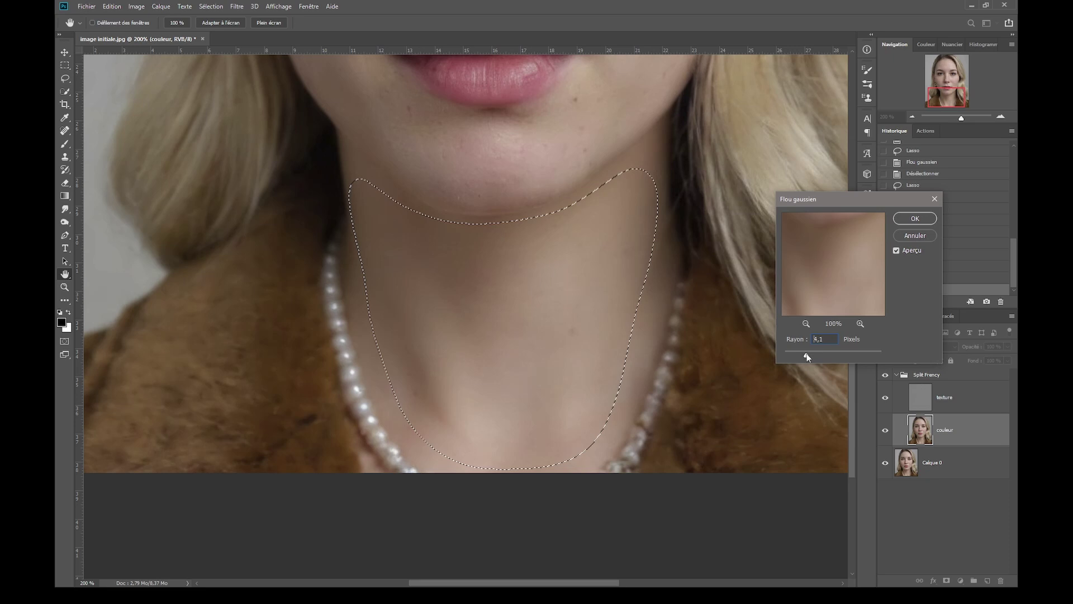
pyautogui.click(915, 218)
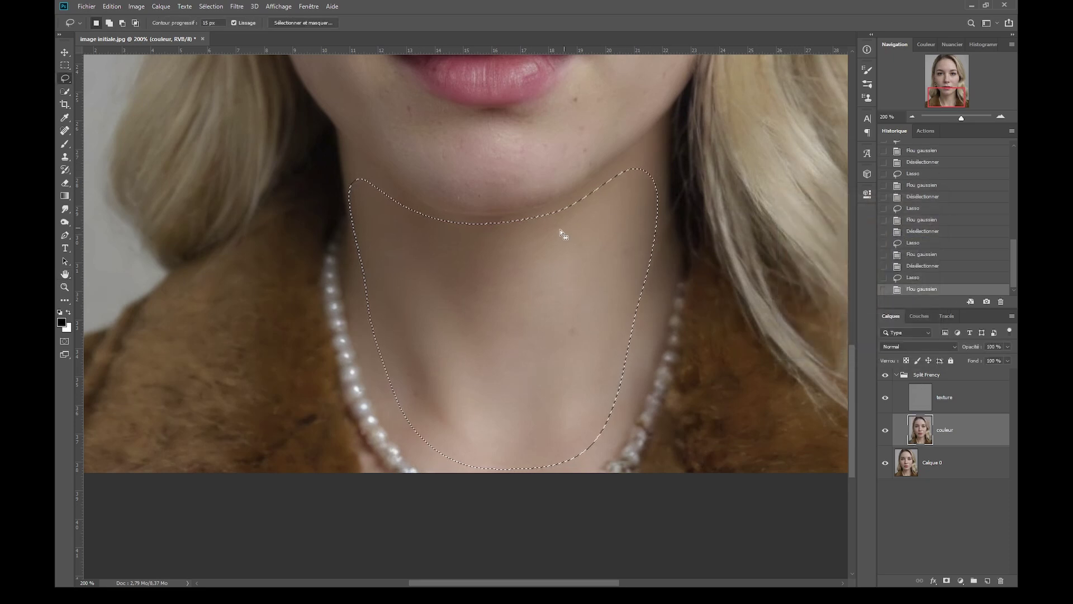
pyautogui.moveTo(565, 239); pyautogui.dragTo(553, 433)
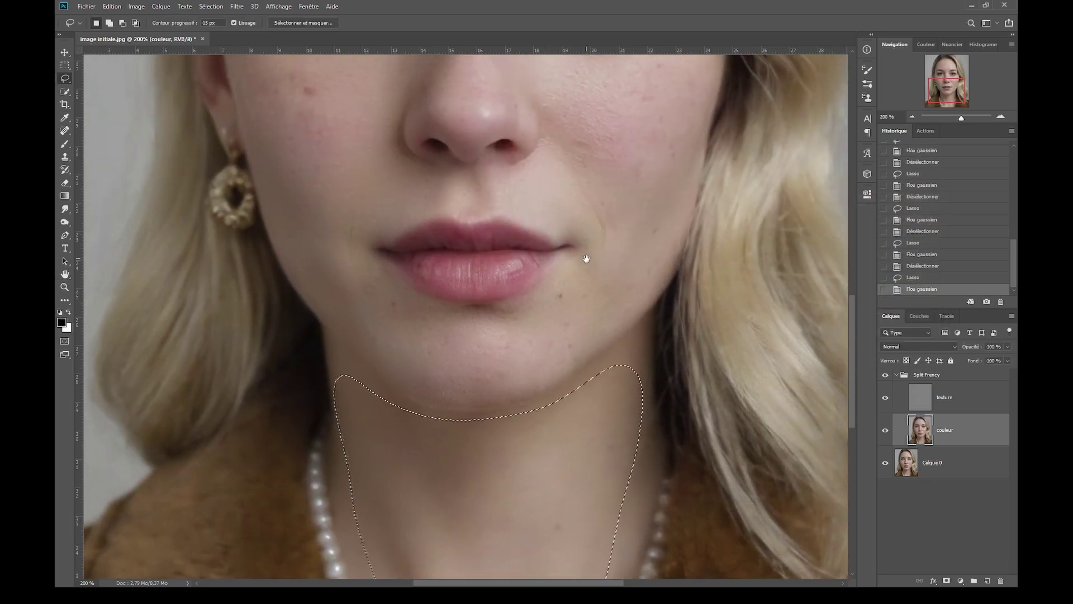
pyautogui.hotkey('ctrl', 'd')
pyautogui.moveTo(583, 180); pyautogui.dragTo(574, 429)
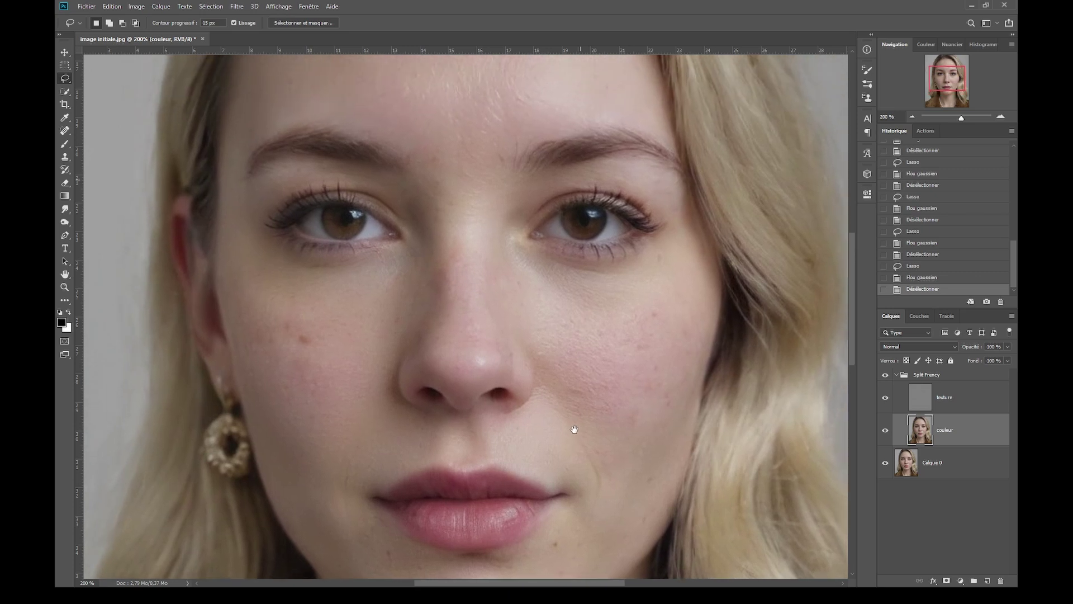
# Step: Zoom out and make the texture layer active in the Calques panel
pyautogui.scroll(-1, 623, 345)
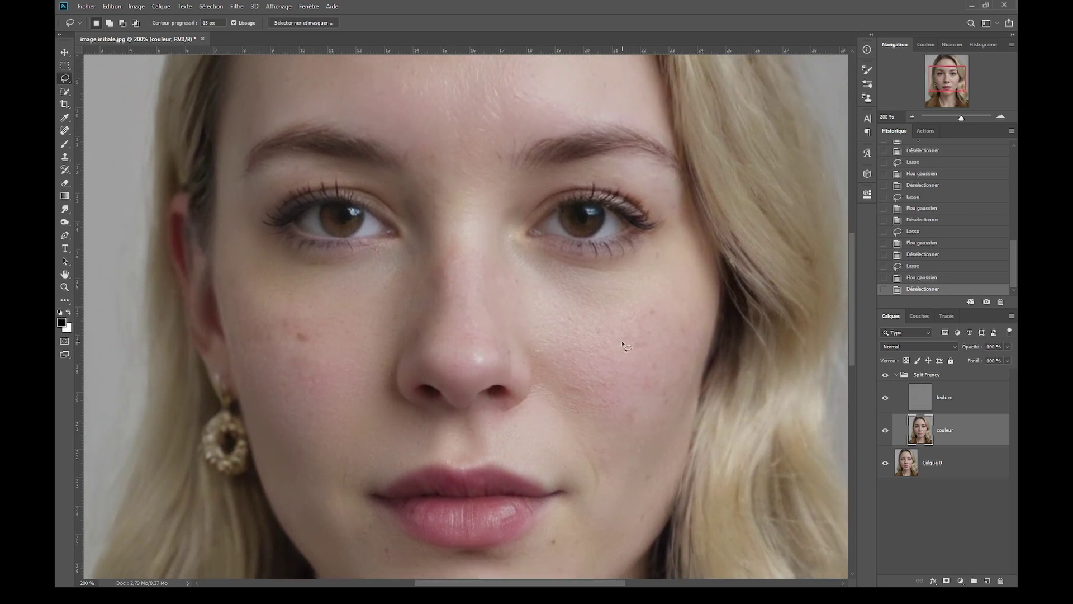
pyautogui.scroll(-1, 617, 338)
pyautogui.scroll(-1, 617, 337)
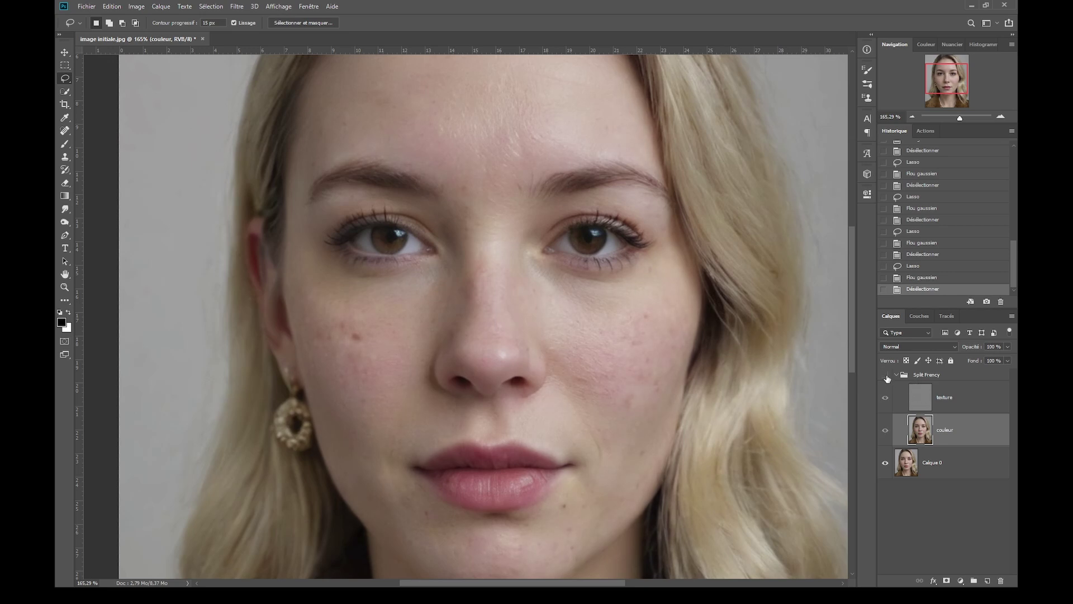
pyautogui.click(924, 400)
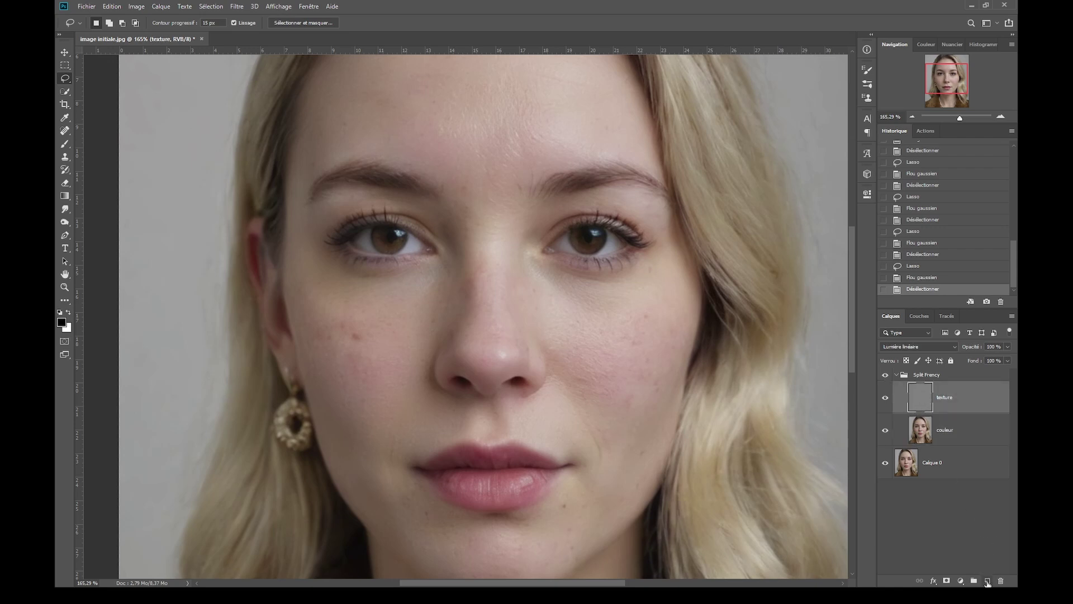
# Step: Add an empty Calque 1 and a Black & White adjustment with Reds lowered to about -181
pyautogui.click(987, 582)
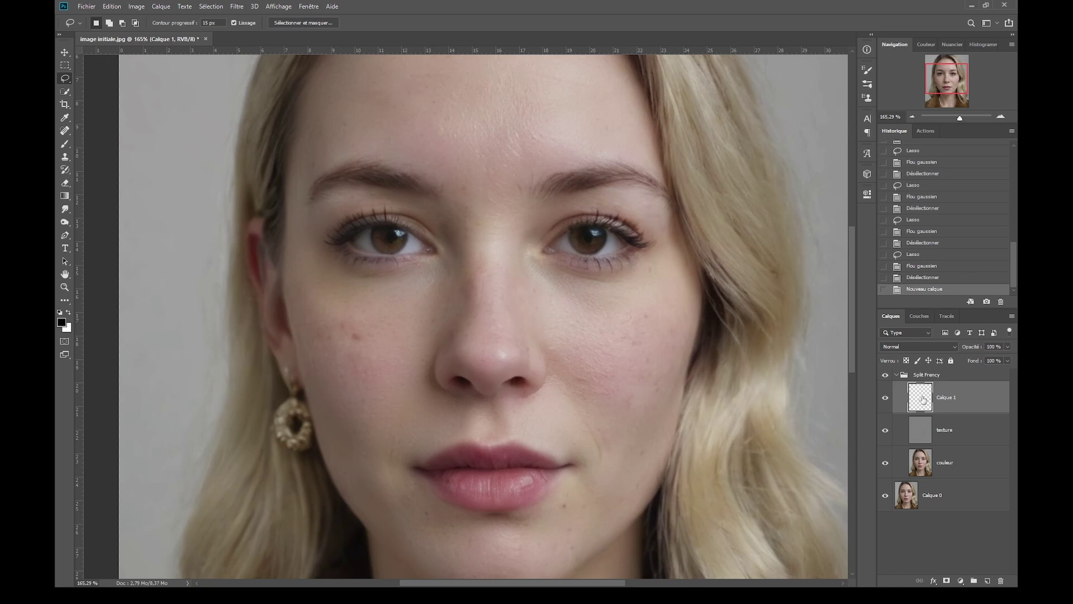
pyautogui.click(961, 581)
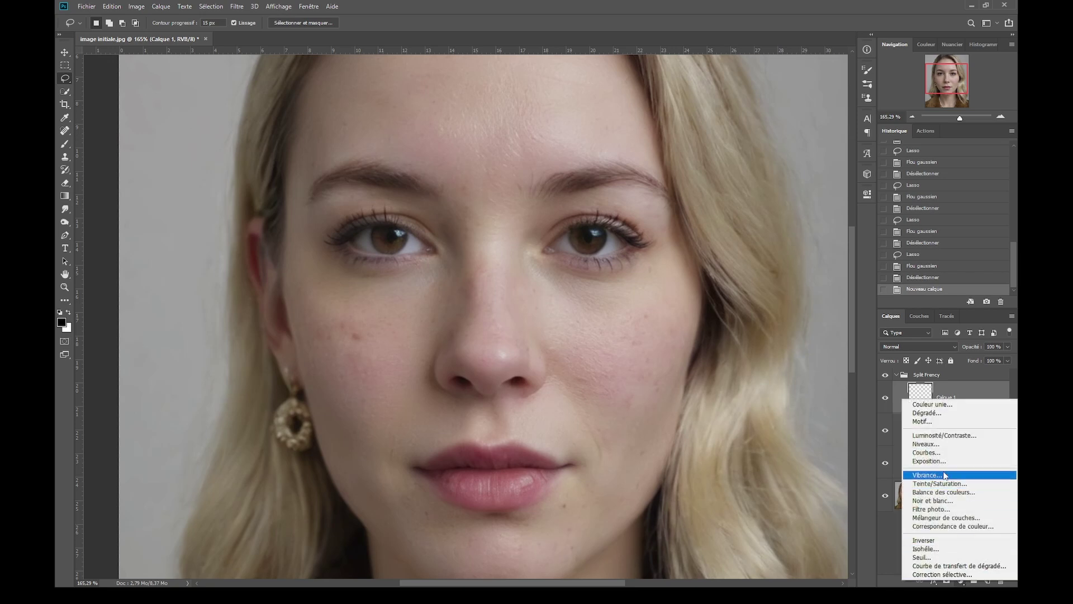
pyautogui.click(950, 499)
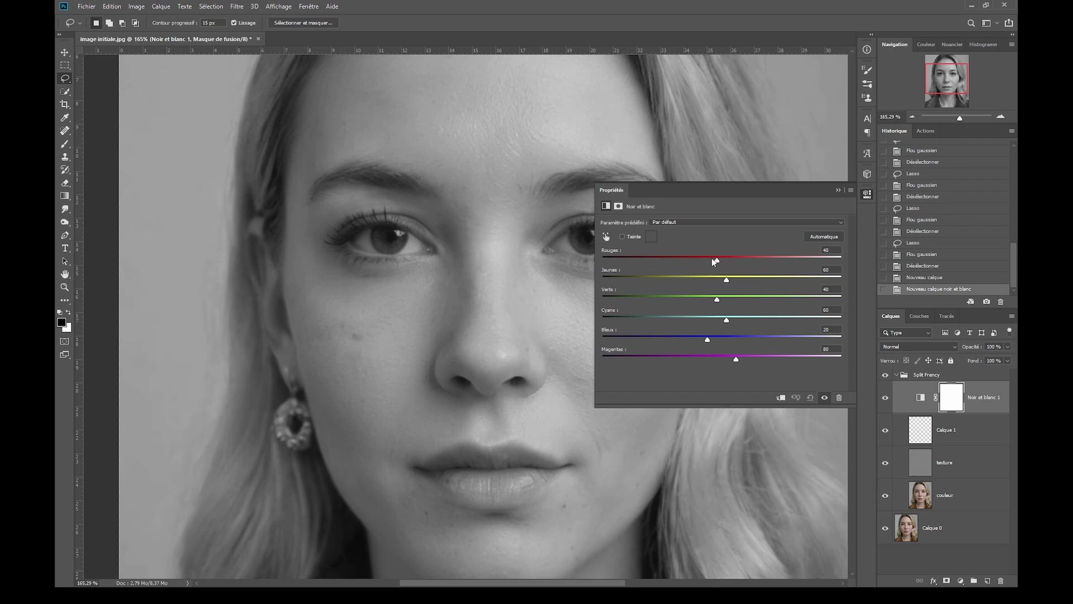
pyautogui.moveTo(718, 261)
pyautogui.mouseDown()
pyautogui.moveTo(609, 271)
pyautogui.moveTo(633, 268)
pyautogui.mouseUp()
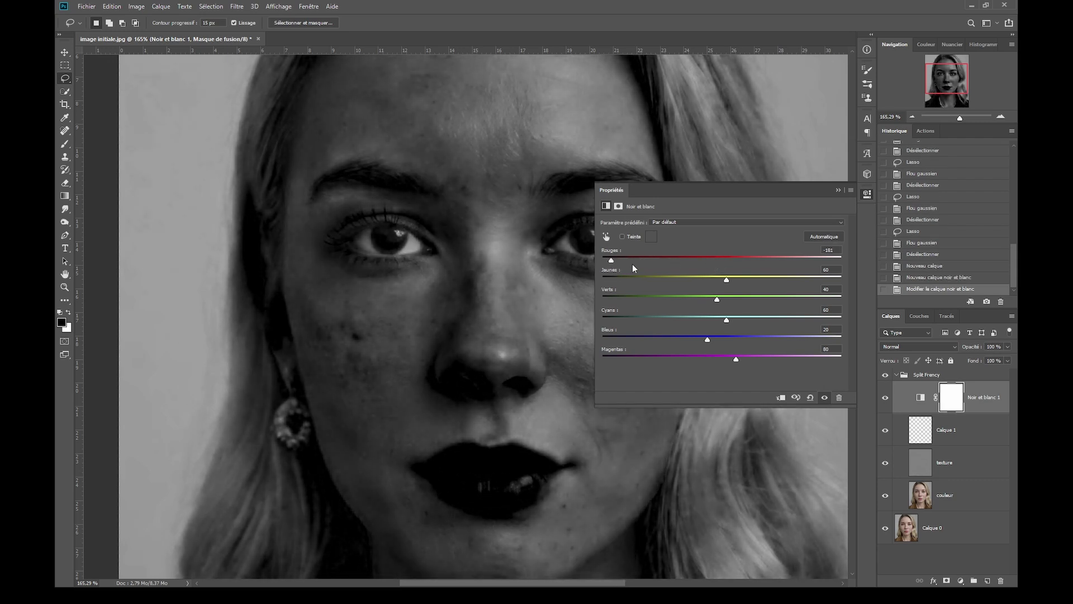
pyautogui.click(836, 191)
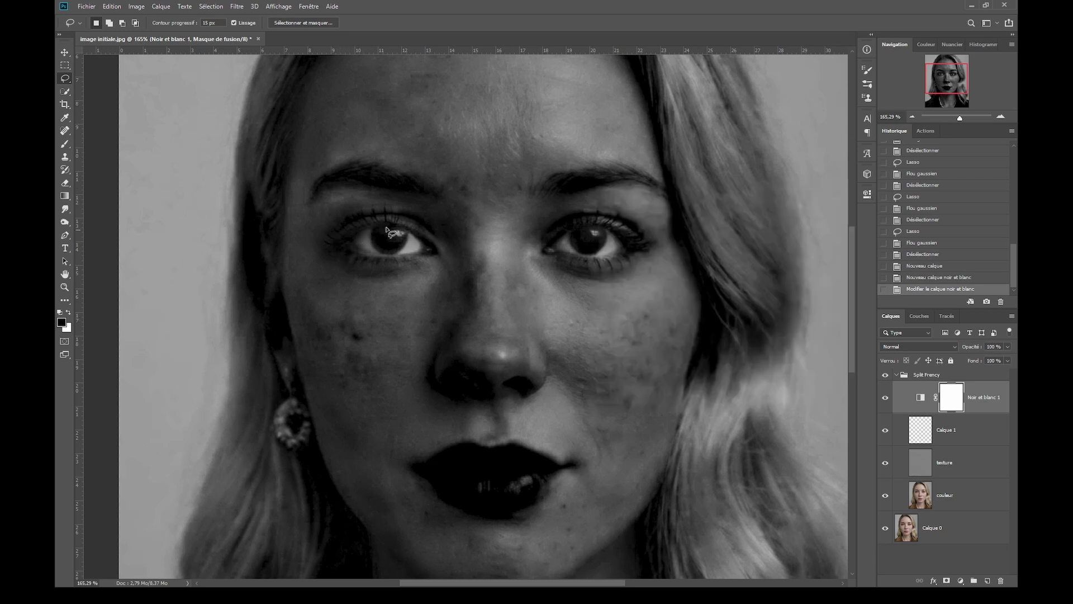
pyautogui.moveTo(408, 184); pyautogui.dragTo(412, 383)
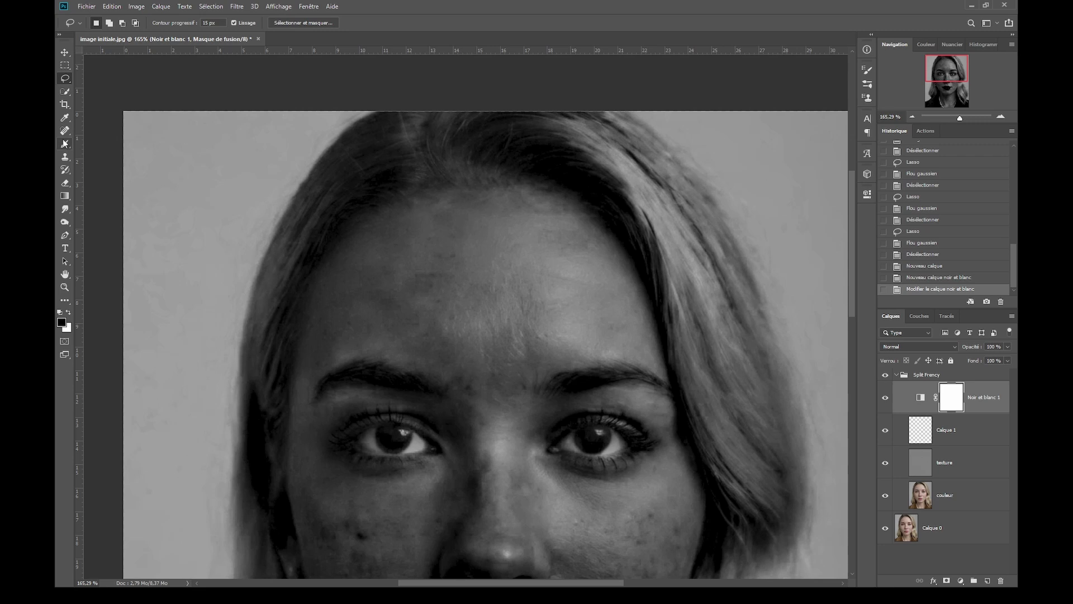
# Step: Choose the Clone Stamp tool and set its brush hardness to 0 %
pyautogui.click(65, 157)
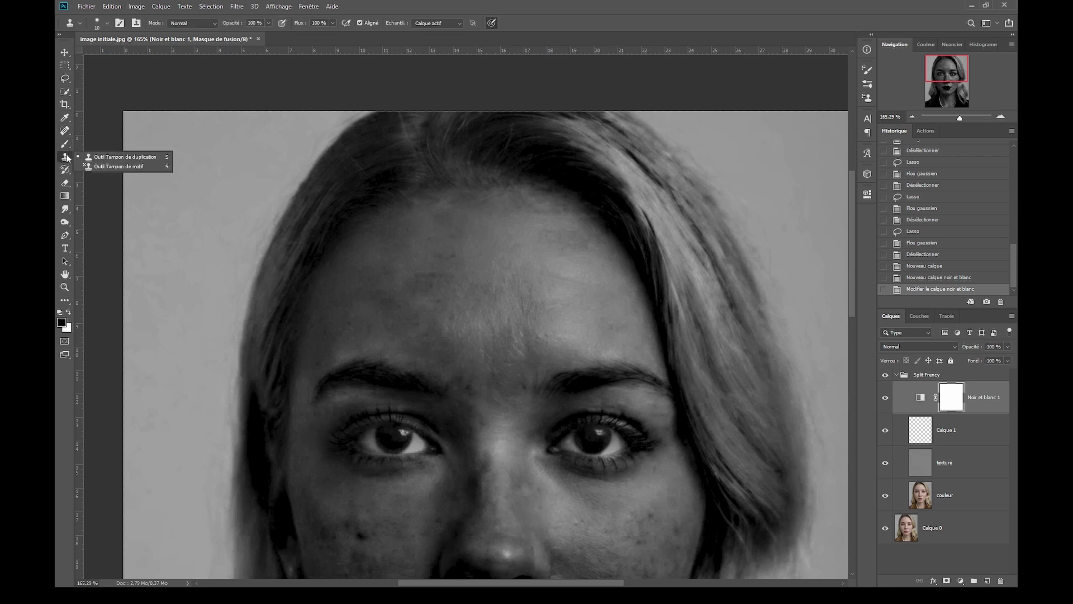
pyautogui.click(65, 158)
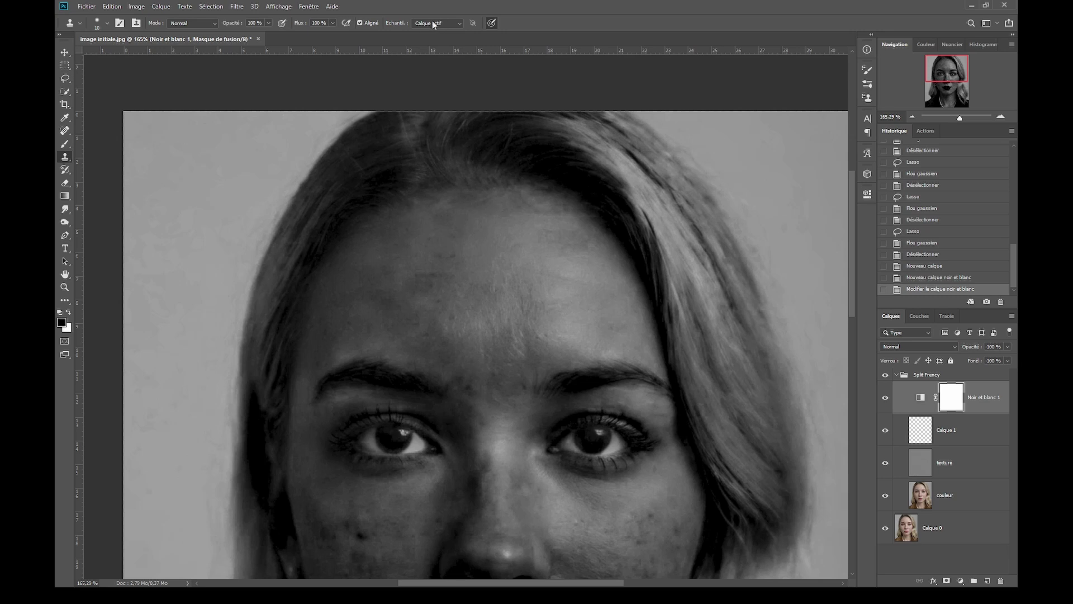
pyautogui.rightClick(398, 188)
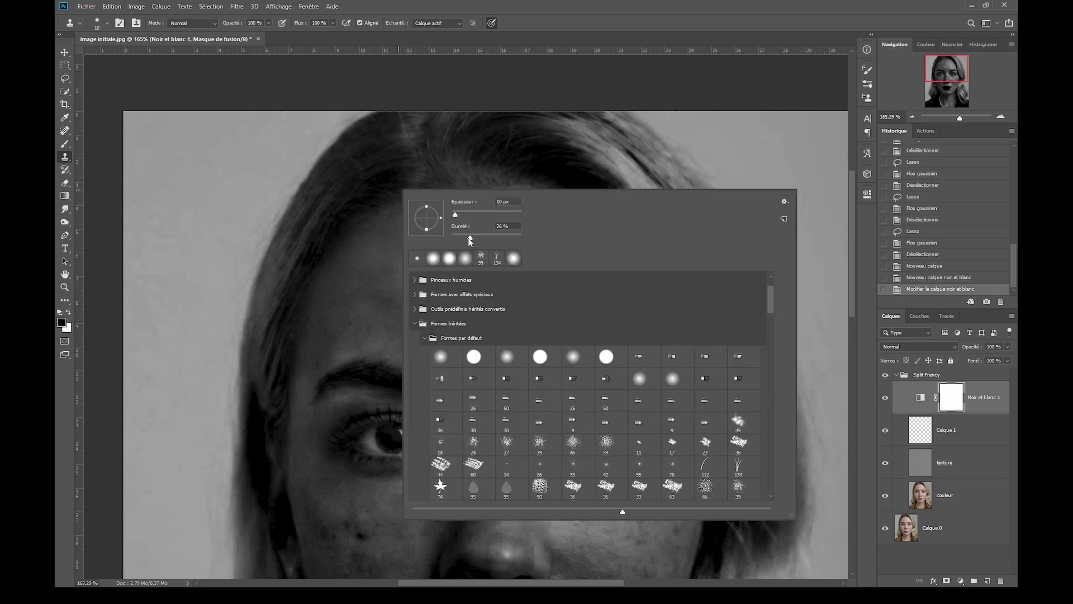
pyautogui.moveTo(469, 237)
pyautogui.mouseDown()
pyautogui.moveTo(446, 240)
pyautogui.moveTo(451, 214)
pyautogui.mouseUp()
# Step: Zoom into the forehead, delete the empty Calque 1, and select the texture layer
pyautogui.click(511, 4)
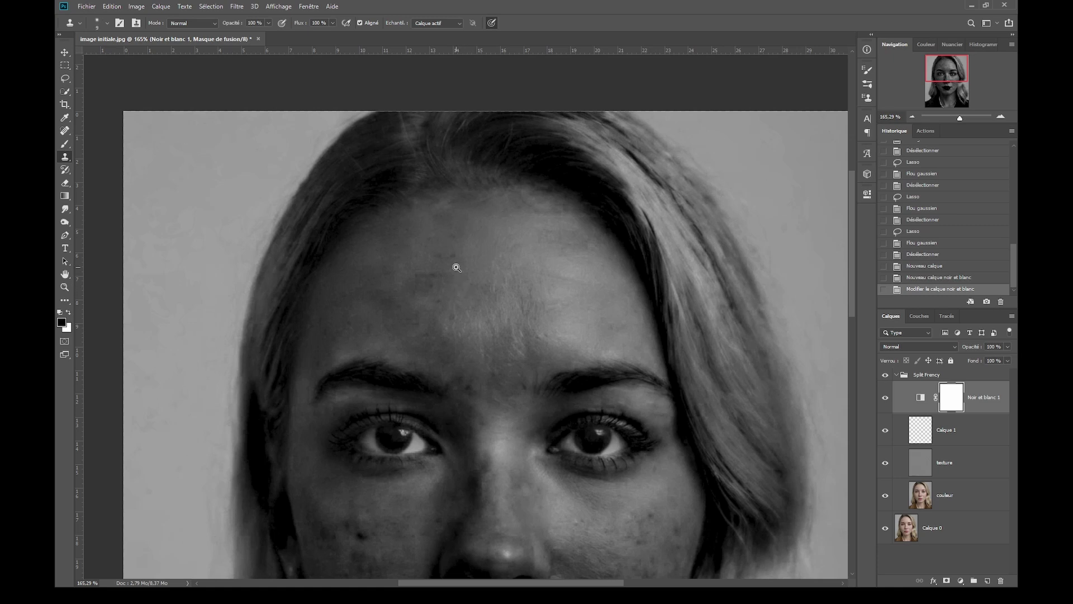
pyautogui.click(457, 267)
pyautogui.click(456, 267)
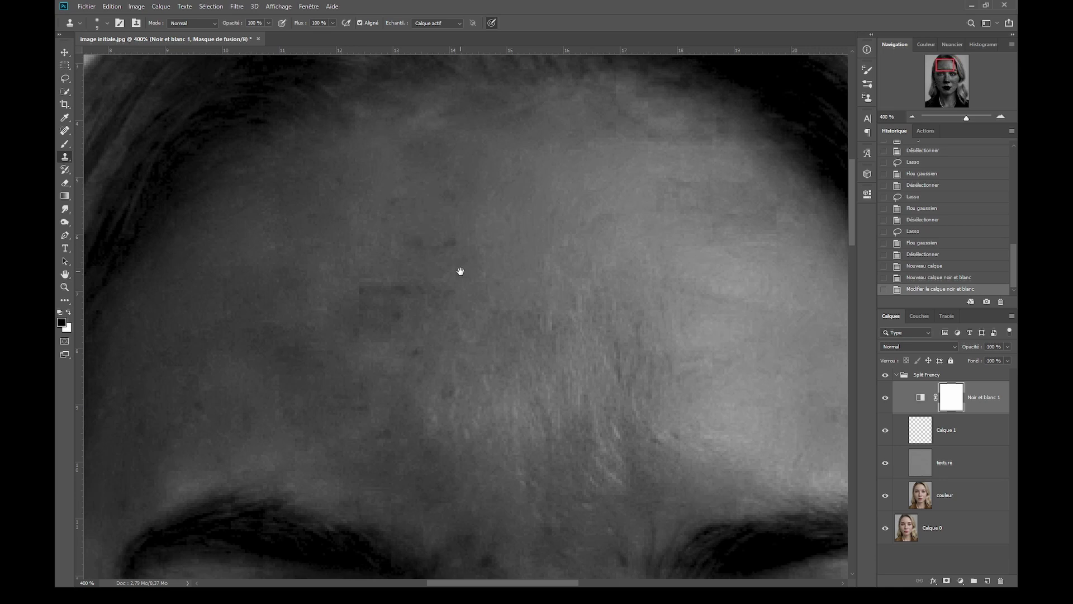
pyautogui.scroll(-2, 402, 538)
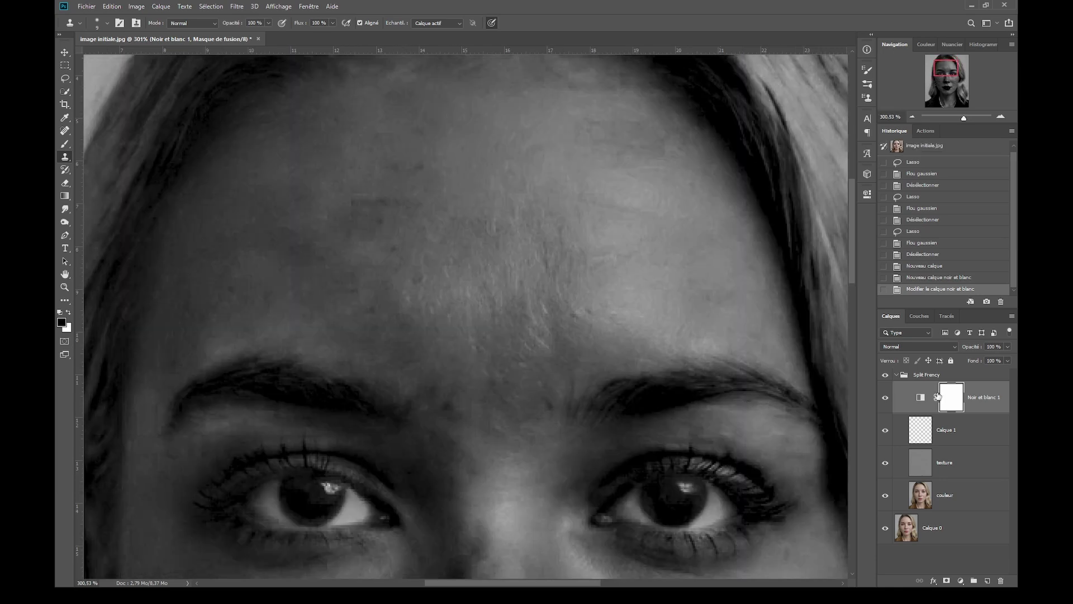
pyautogui.click(944, 435)
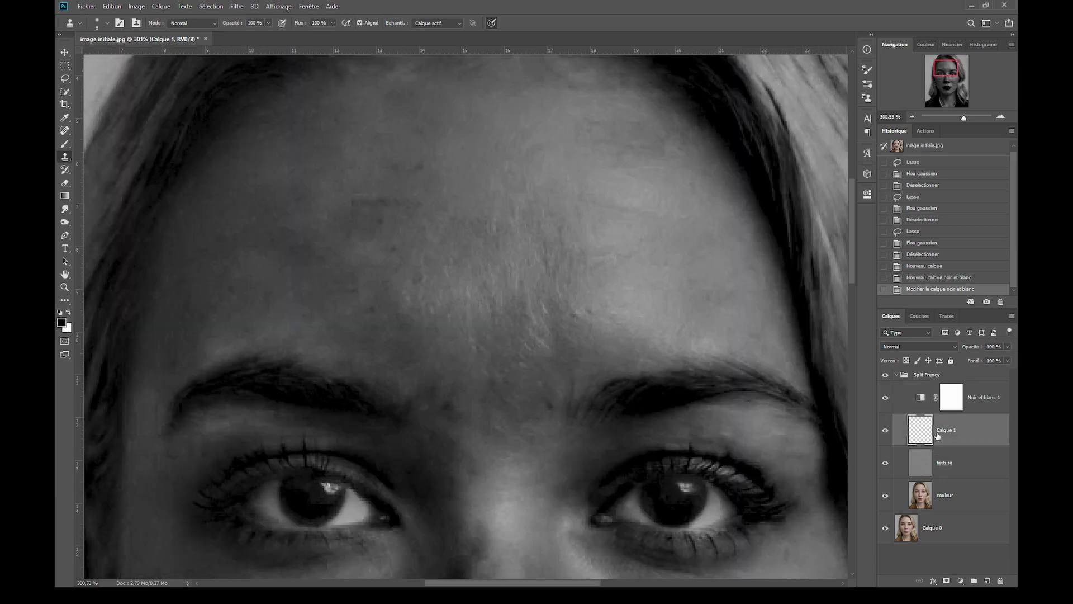
pyautogui.click(1002, 582)
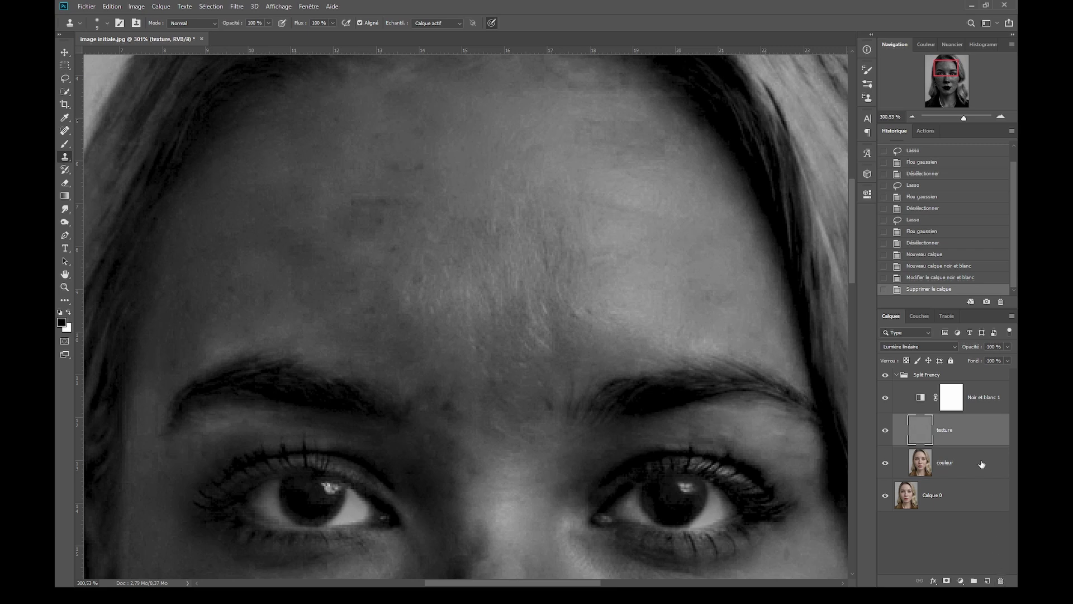
pyautogui.click(954, 399)
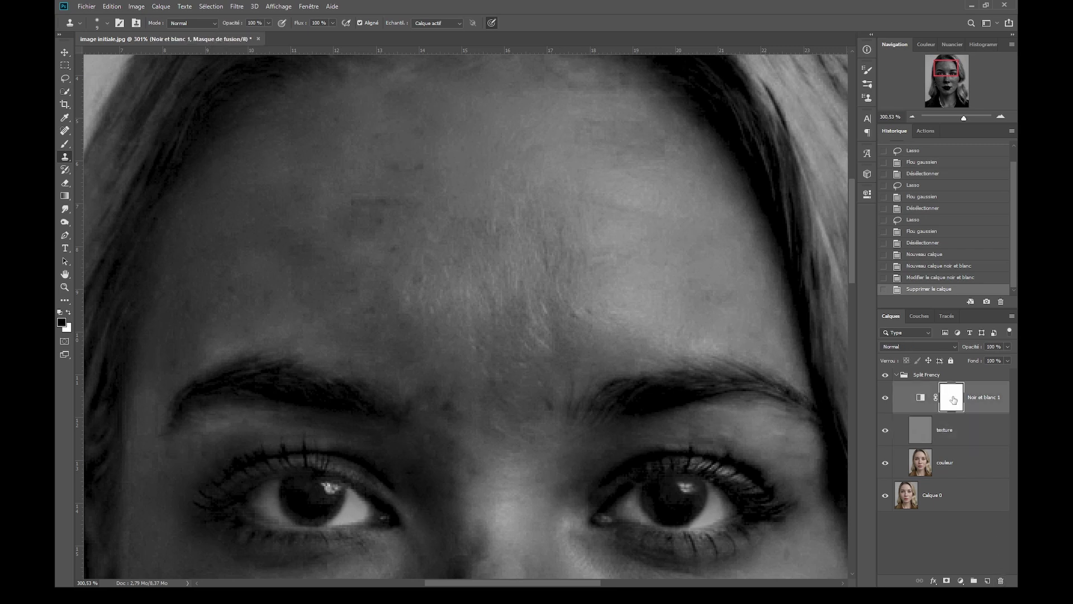
pyautogui.click(924, 435)
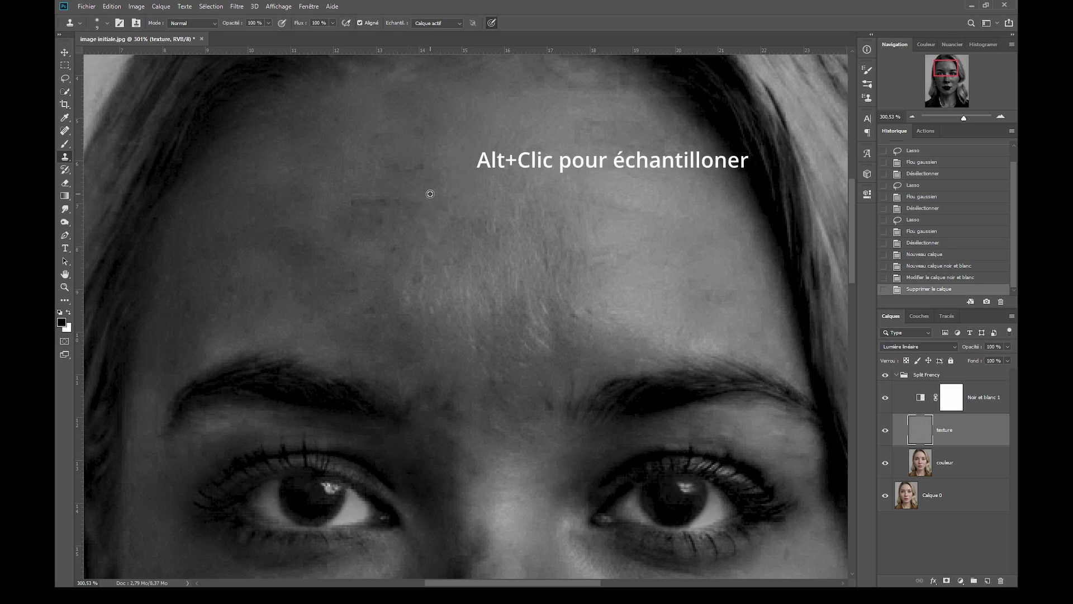
# Step: Clone clean skin over the forehead blemishes with several stamp strokes
pyautogui.moveTo(404, 201); pyautogui.dragTo(414, 204)
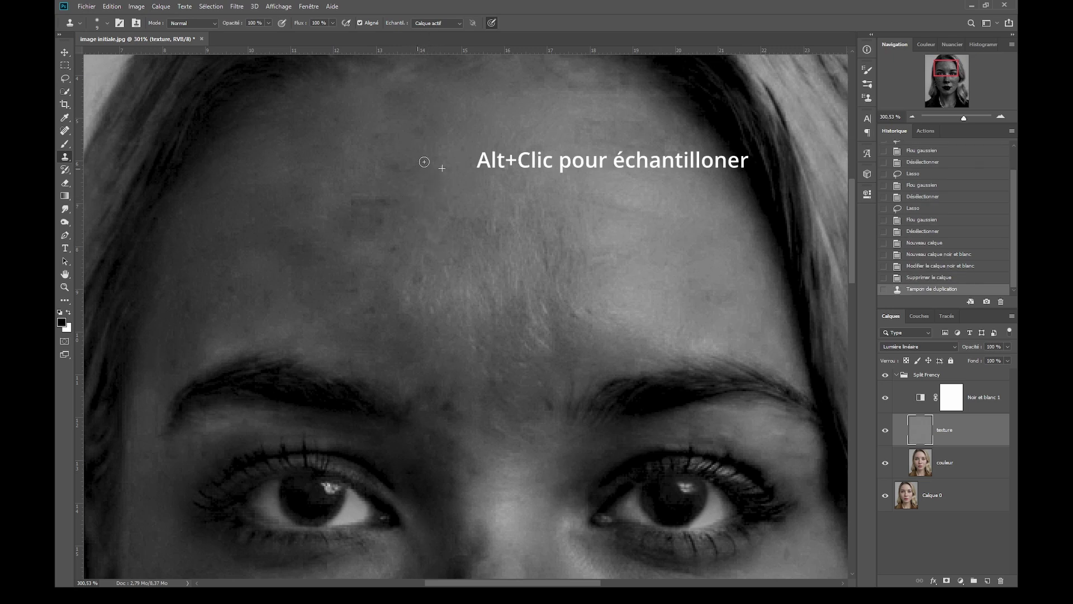
pyautogui.click(421, 169)
pyautogui.click(390, 193)
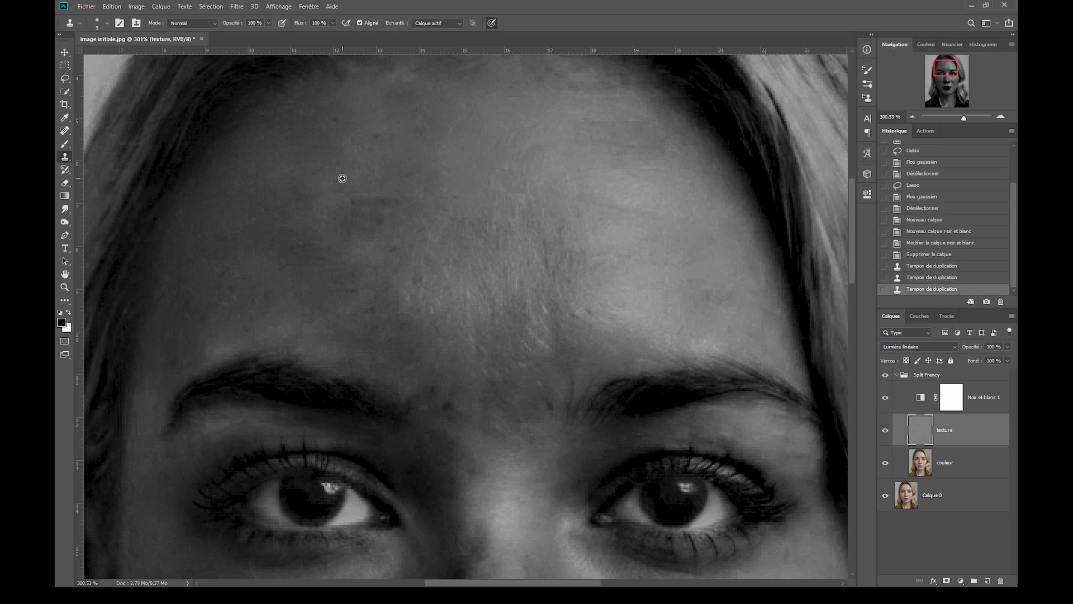
pyautogui.click(405, 224)
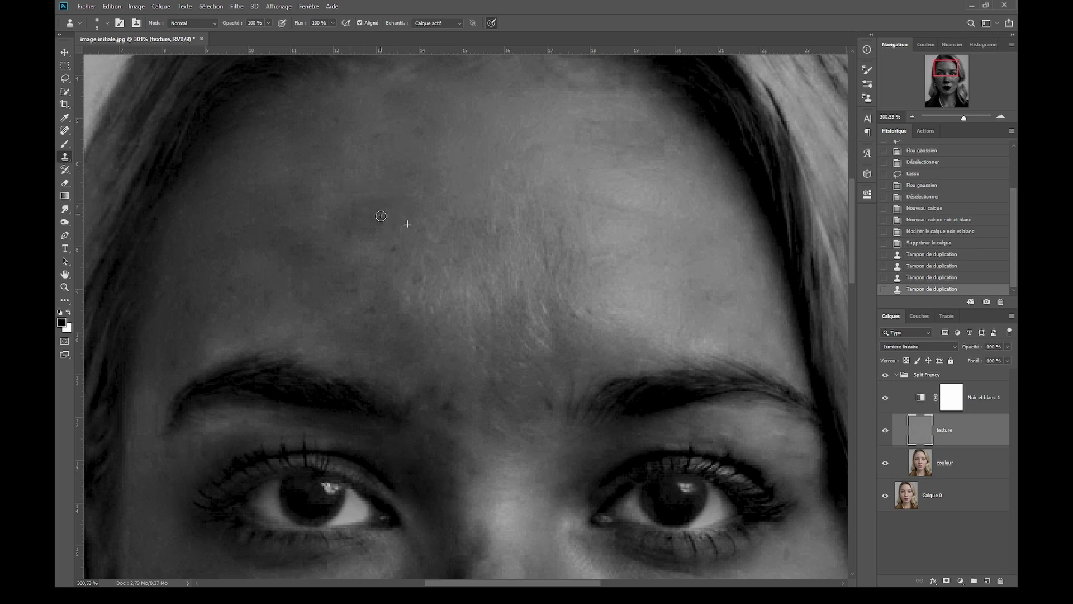
pyautogui.click(387, 230)
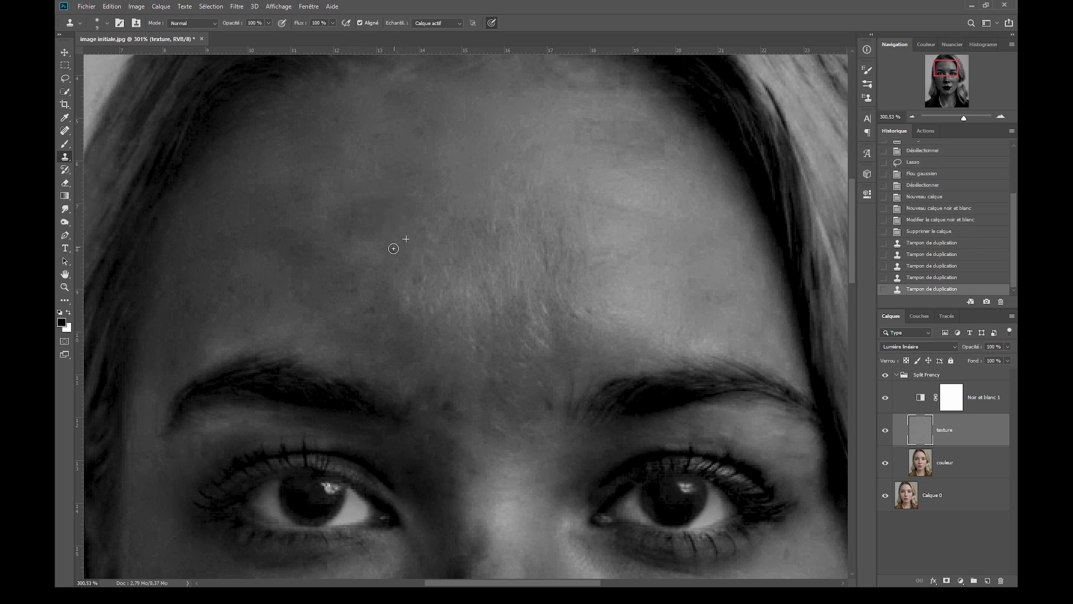
pyautogui.click(387, 250)
pyautogui.click(421, 274)
pyautogui.click(458, 418)
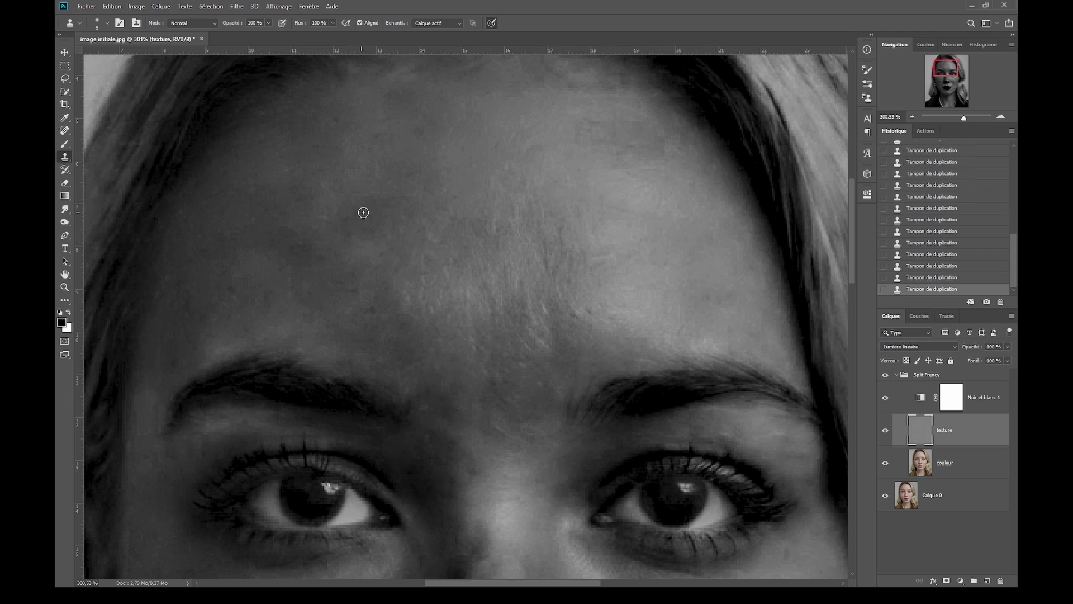
# Step: Clone over a dark spot on the cheek
pyautogui.scroll(-5, 272, 341)
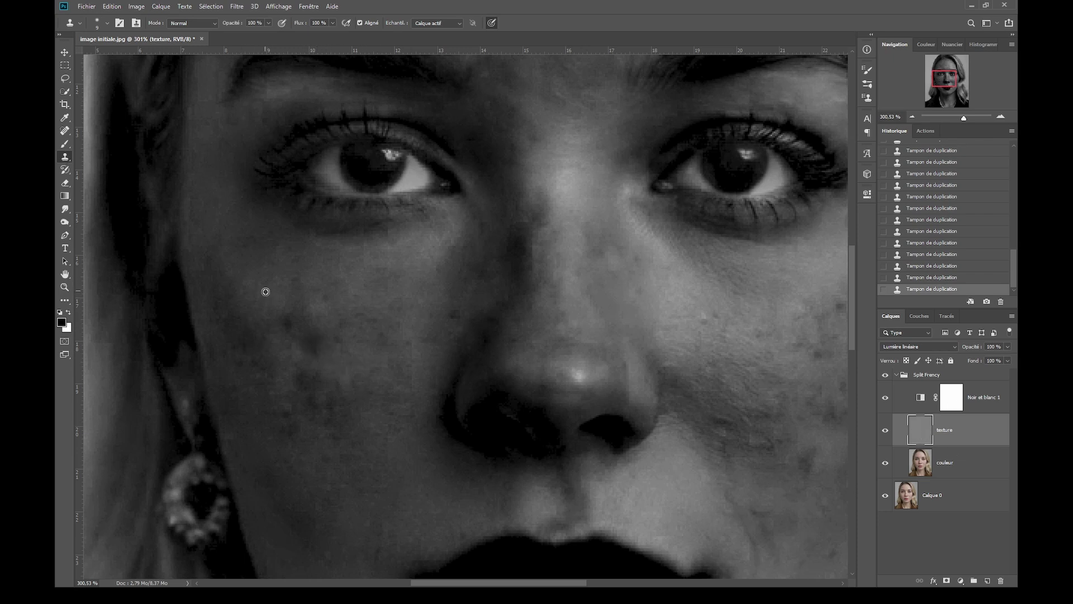
pyautogui.click(307, 336)
pyautogui.hscroll(5, 452, 316)
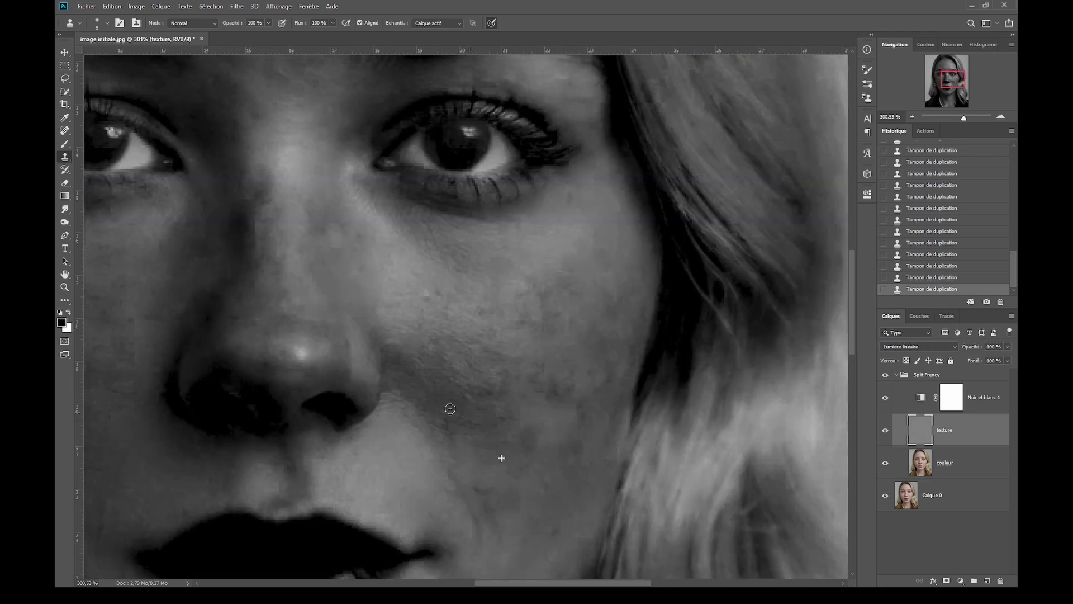
pyautogui.scroll(5, 558, 433)
pyautogui.hscroll(-4, 482, 300)
pyautogui.scroll(2, 481, 300)
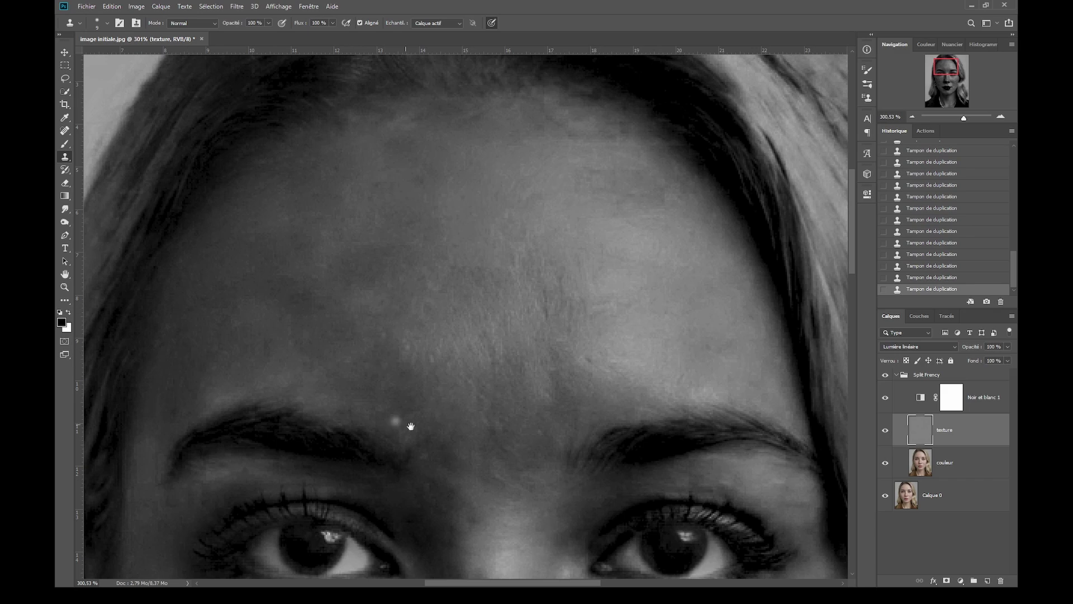
# Step: Pan around the nose, lips, eyes and forehead, then zoom out to the whole face
pyautogui.moveTo(410, 426); pyautogui.dragTo(327, 59)
pyautogui.moveTo(395, 395); pyautogui.dragTo(359, 215)
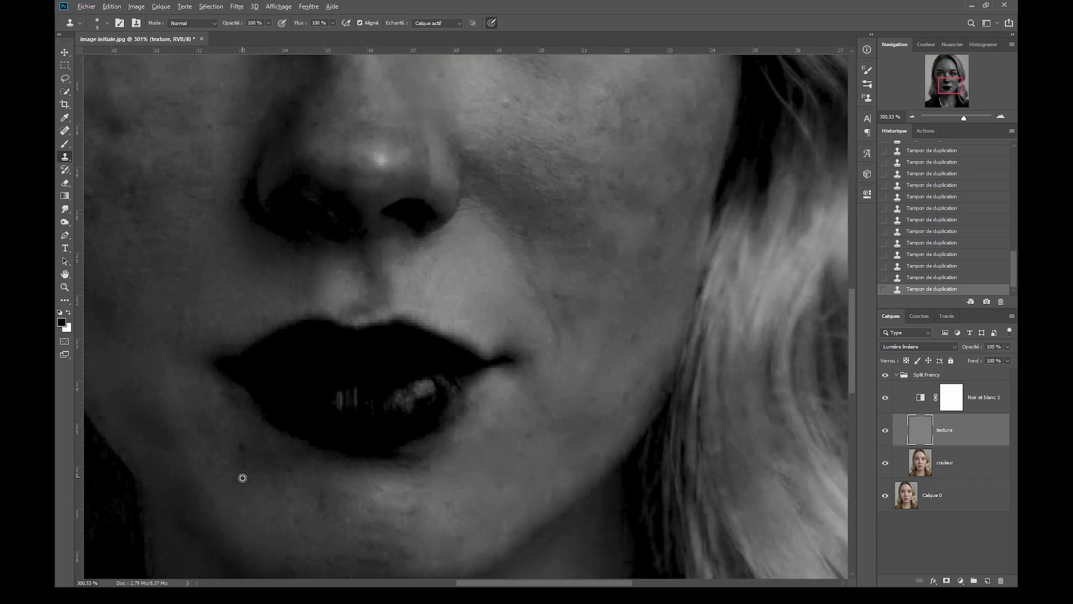
pyautogui.scroll(3, 623, 383)
pyautogui.hscroll(-3, 623, 383)
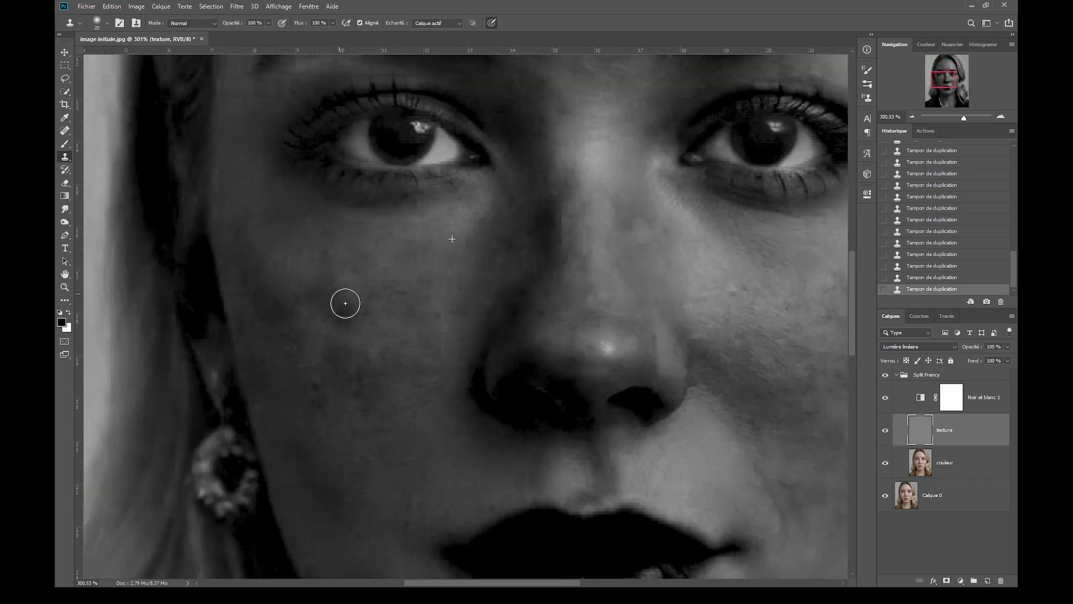
pyautogui.hscroll(3, 419, 354)
pyautogui.scroll(-2, 635, 306)
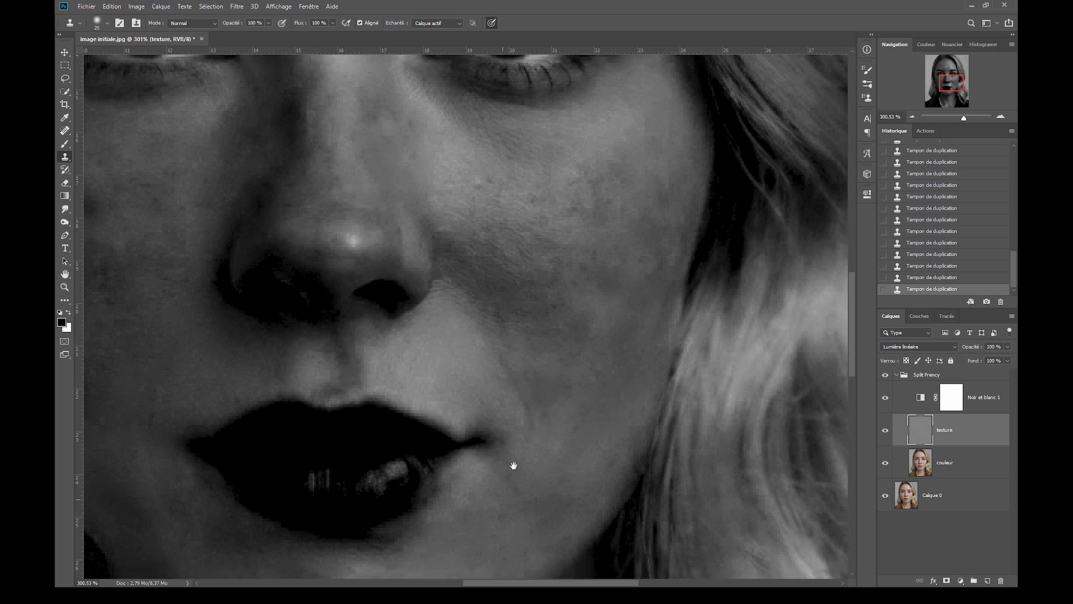
pyautogui.scroll(-3, 350, 441)
pyautogui.hscroll(-3, 333, 287)
pyautogui.scroll(1, 333, 287)
pyautogui.hscroll(-2, 410, 293)
pyautogui.scroll(1, 410, 292)
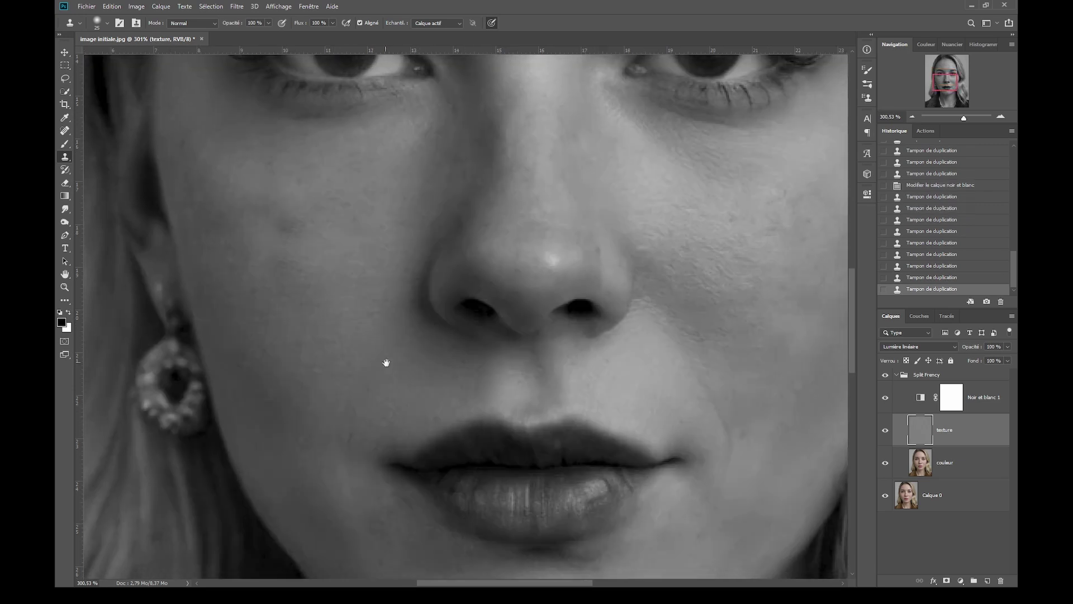
pyautogui.moveTo(386, 362); pyautogui.dragTo(277, 222)
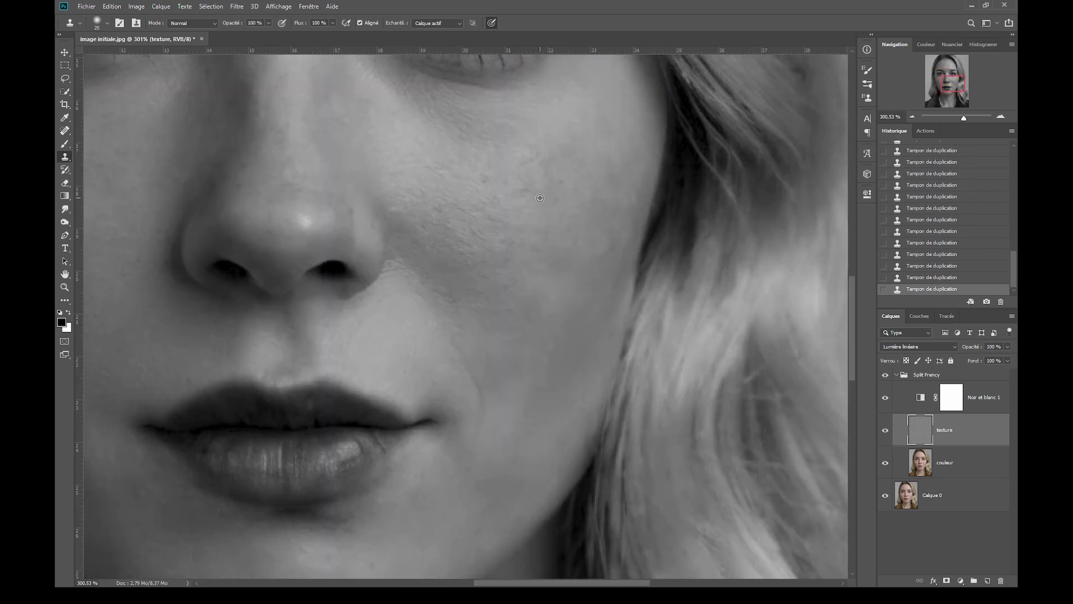
pyautogui.moveTo(252, 400); pyautogui.dragTo(411, 394)
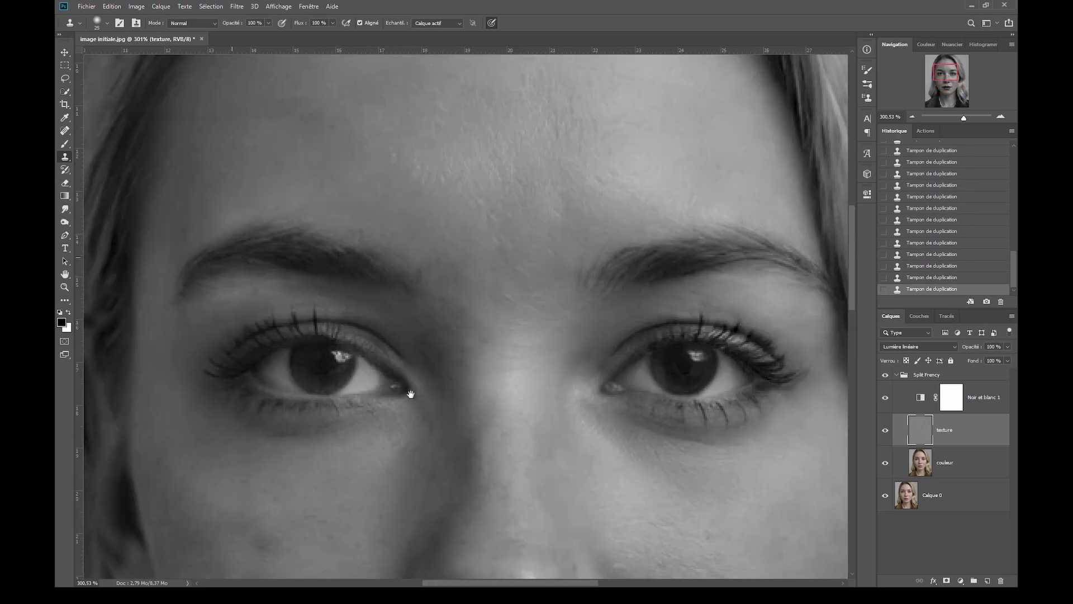
pyautogui.moveTo(352, 168); pyautogui.dragTo(359, 312)
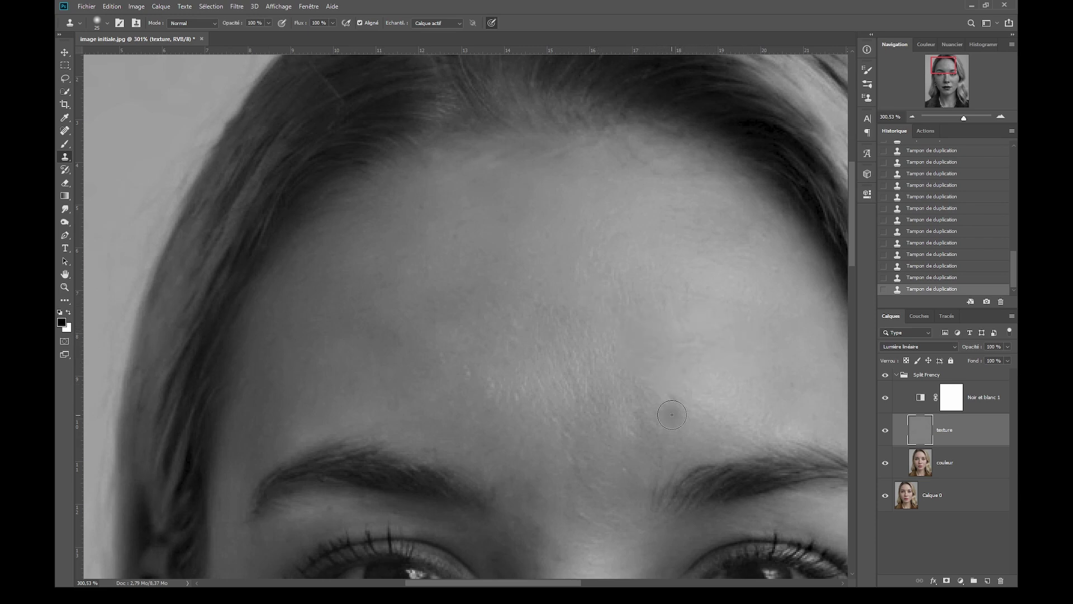
pyautogui.scroll(-2, 503, 420)
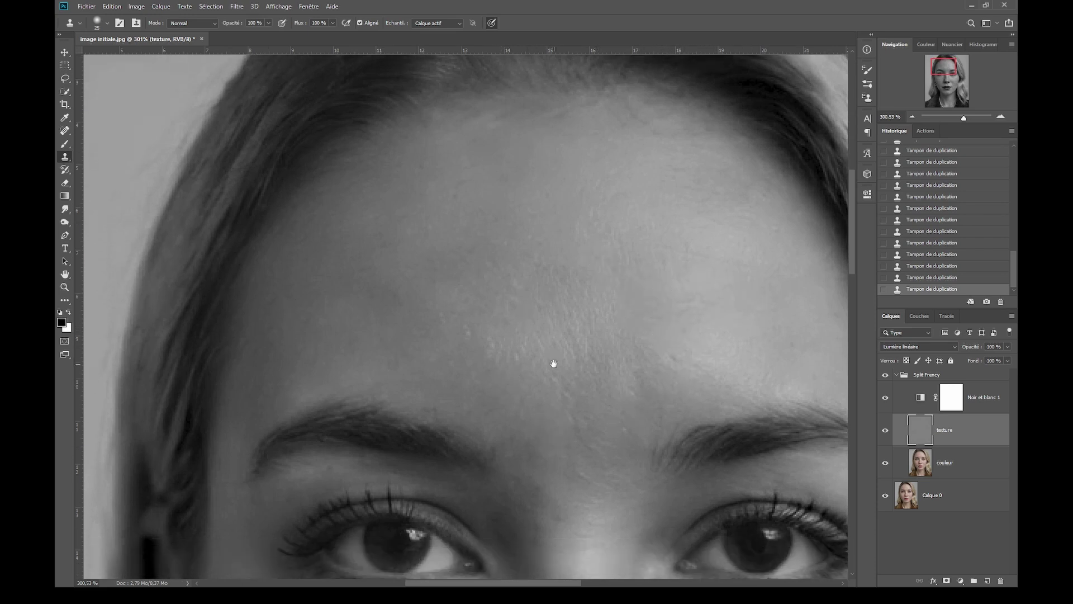
pyautogui.scroll(-5, 553, 363)
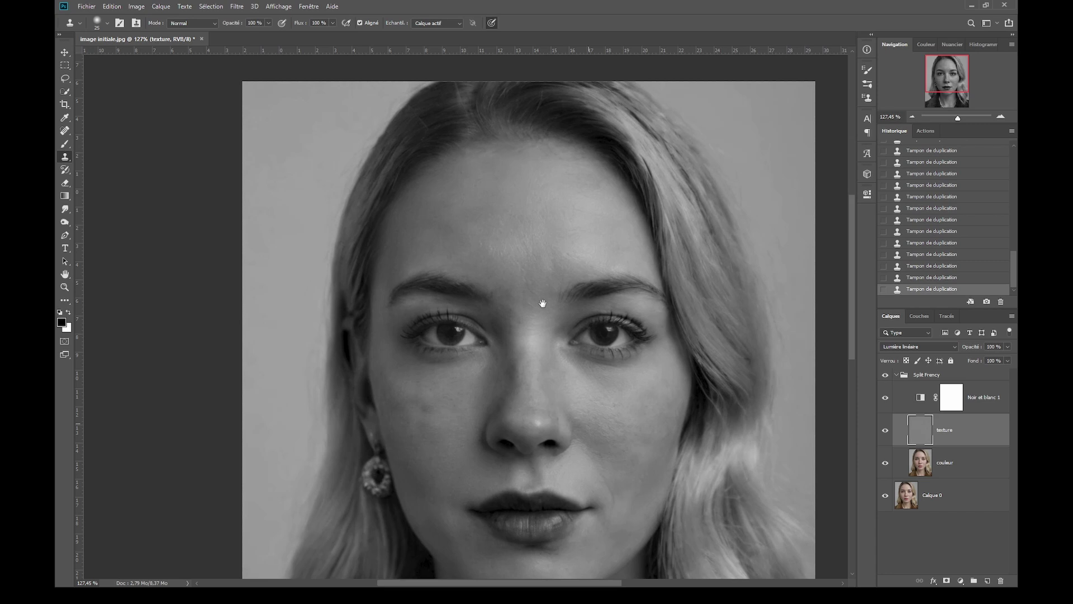
pyautogui.moveTo(558, 366); pyautogui.dragTo(521, 275)
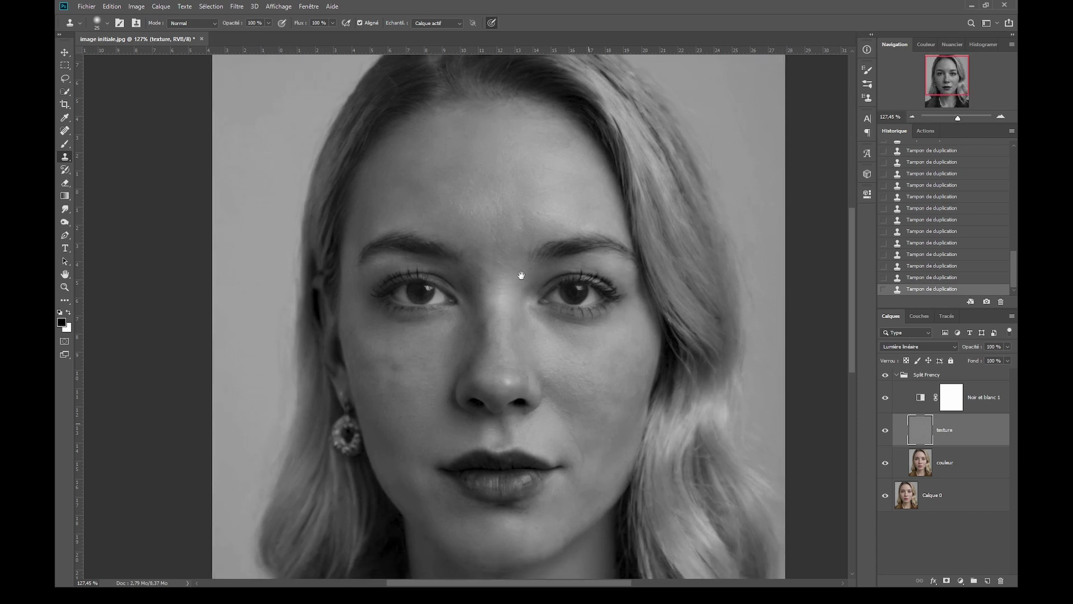
# Step: Delete the Noir et blanc 1 layer to restore colour and select the Split Frency group
pyautogui.click(922, 398)
pyautogui.click(922, 396)
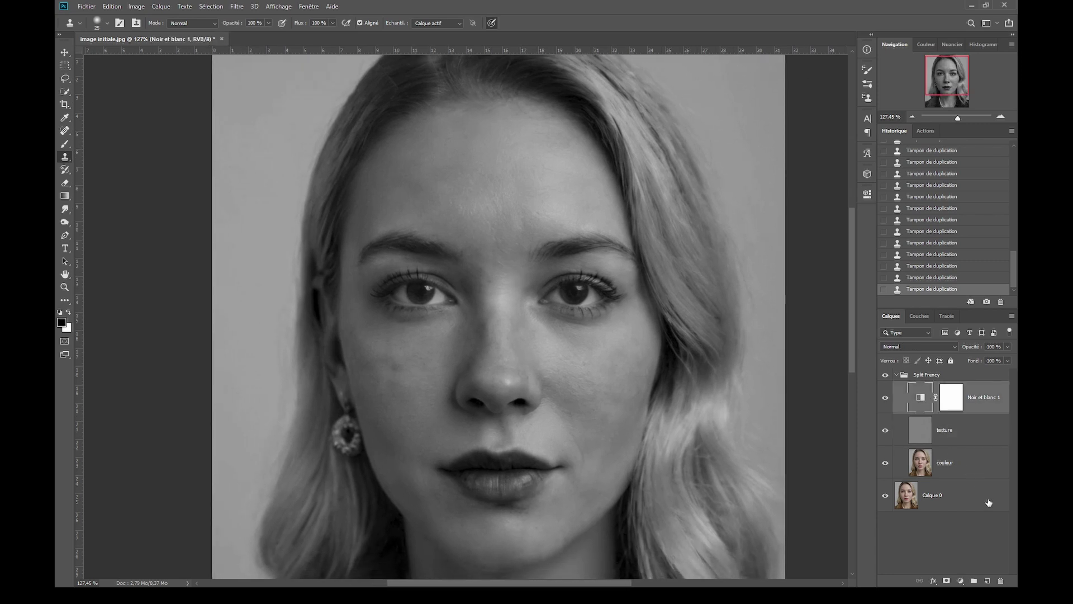
pyautogui.click(1001, 581)
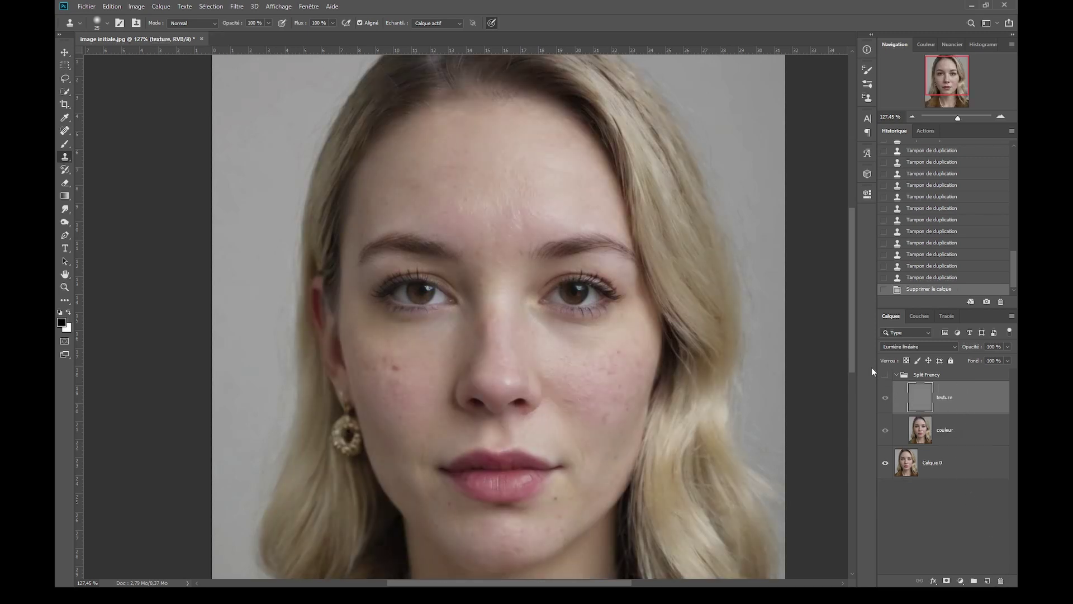
pyautogui.scroll(3, 528, 331)
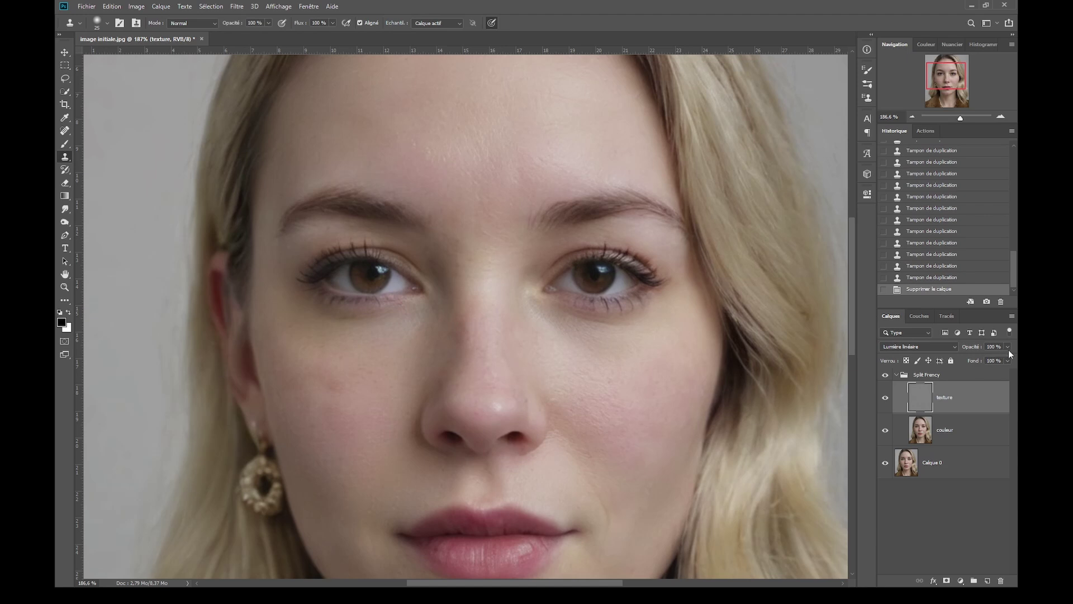
pyautogui.click(921, 377)
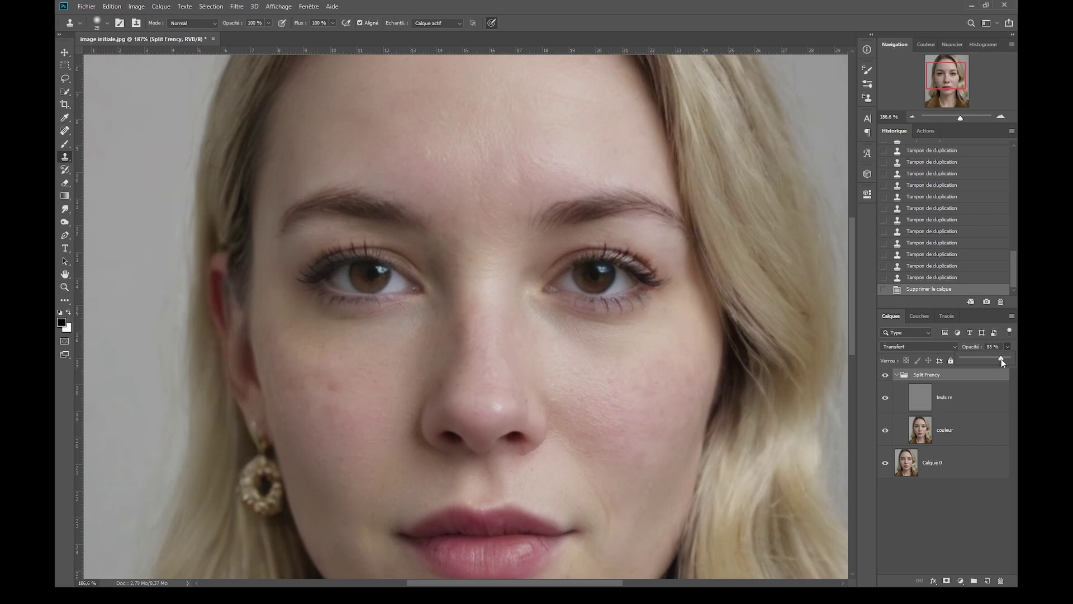
# Step: Lower Split Frency opacity to about 85 % and stamp visible layers into a new Calque 1
pyautogui.moveTo(1001, 358); pyautogui.dragTo(1000, 359)
pyautogui.hotkey('ctrl', 'alt', 'shift', 'e')
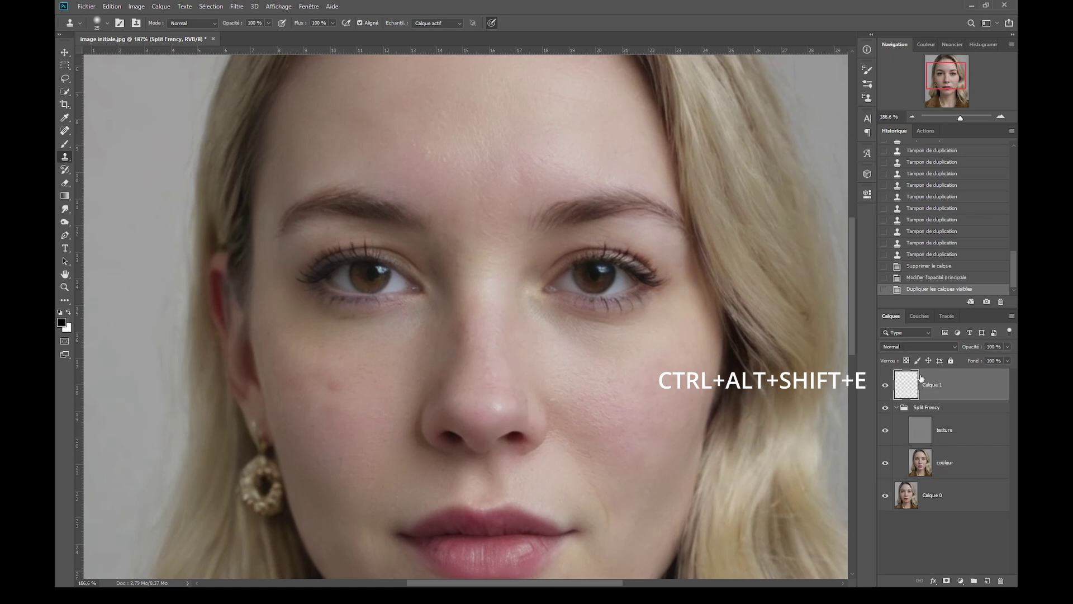
pyautogui.rightClick(61, 158)
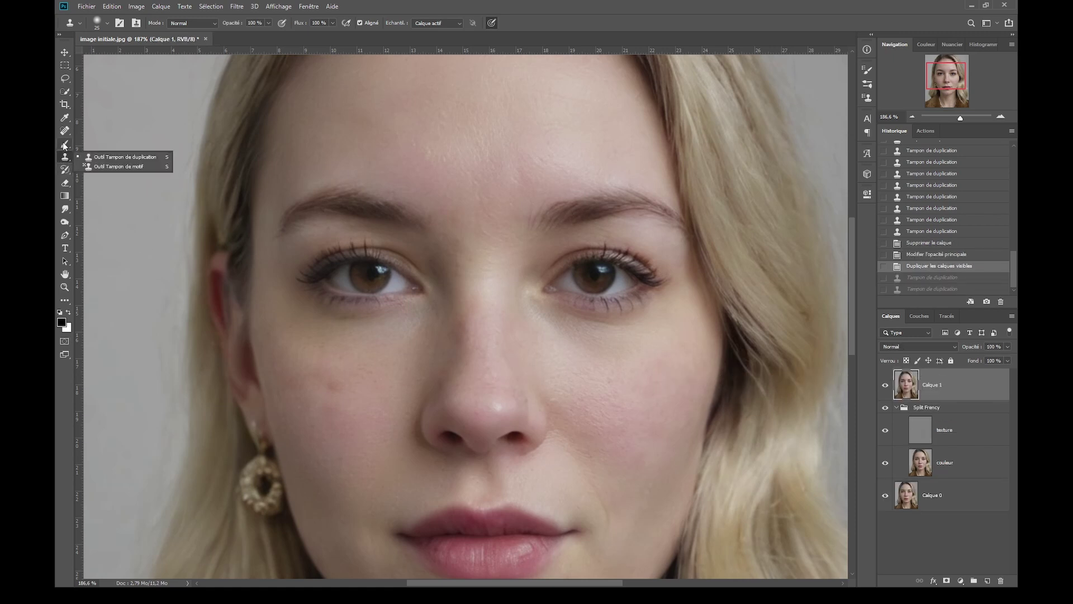
pyautogui.click(65, 131)
pyautogui.rightClick(65, 131)
# Step: Patch two cheek blemishes on Calque 1 with nearby clean skin
pyautogui.click(106, 150)
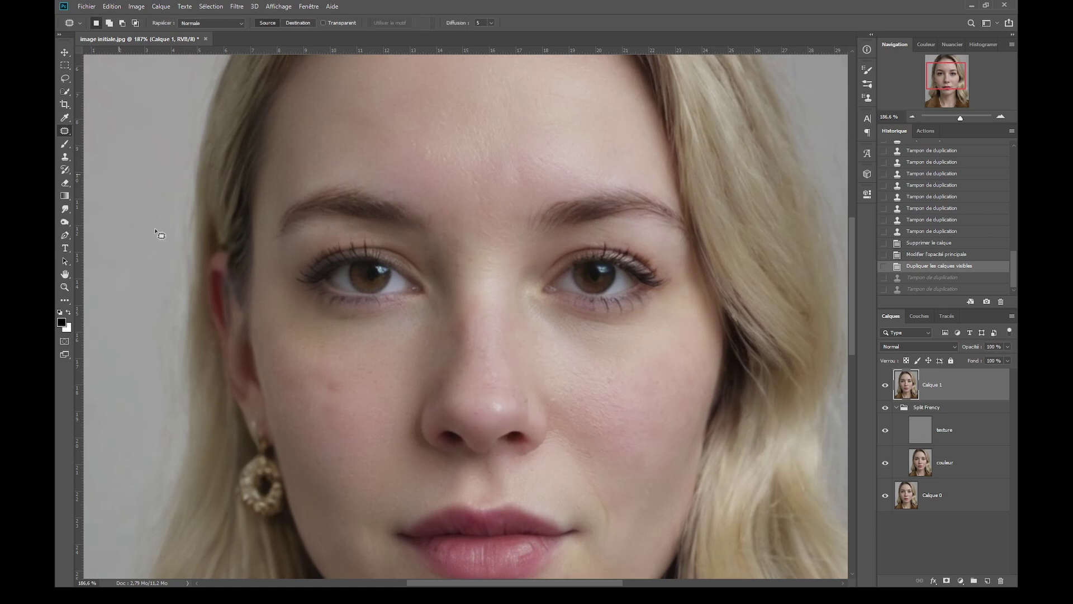
pyautogui.moveTo(307, 360)
pyautogui.mouseDown()
pyautogui.moveTo(352, 395)
pyautogui.moveTo(328, 402)
pyautogui.moveTo(308, 360)
pyautogui.mouseUp()
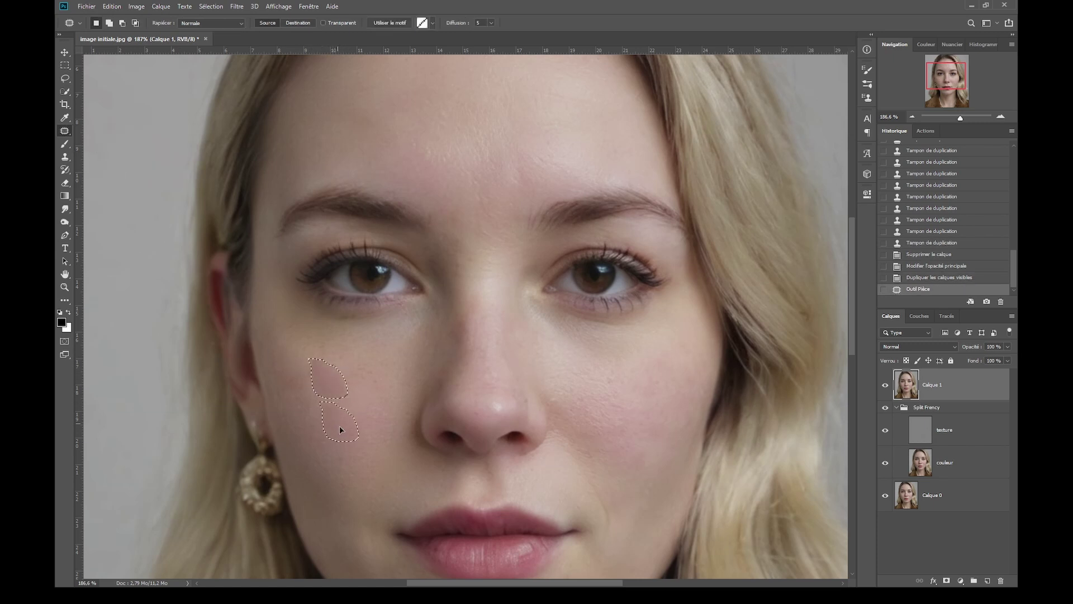
pyautogui.moveTo(339, 429); pyautogui.dragTo(342, 430)
pyautogui.hotkey('ctrl', 'd')
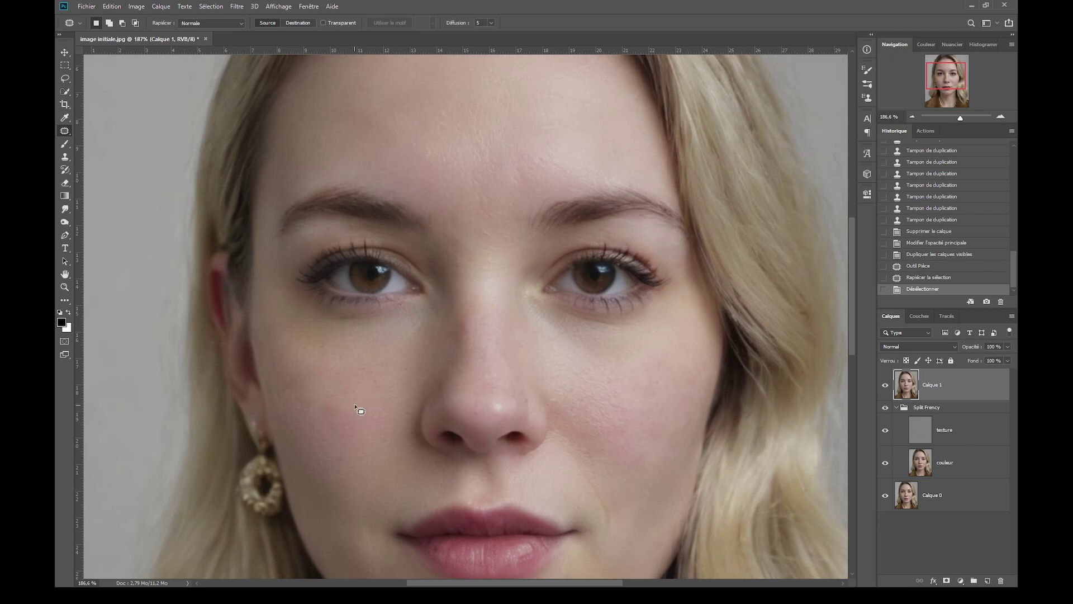
pyautogui.moveTo(346, 386)
pyautogui.mouseDown()
pyautogui.moveTo(315, 405)
pyautogui.moveTo(358, 427)
pyautogui.moveTo(346, 385)
pyautogui.moveTo(417, 354)
pyautogui.mouseUp()
pyautogui.hotkey('ctrl', 'd')
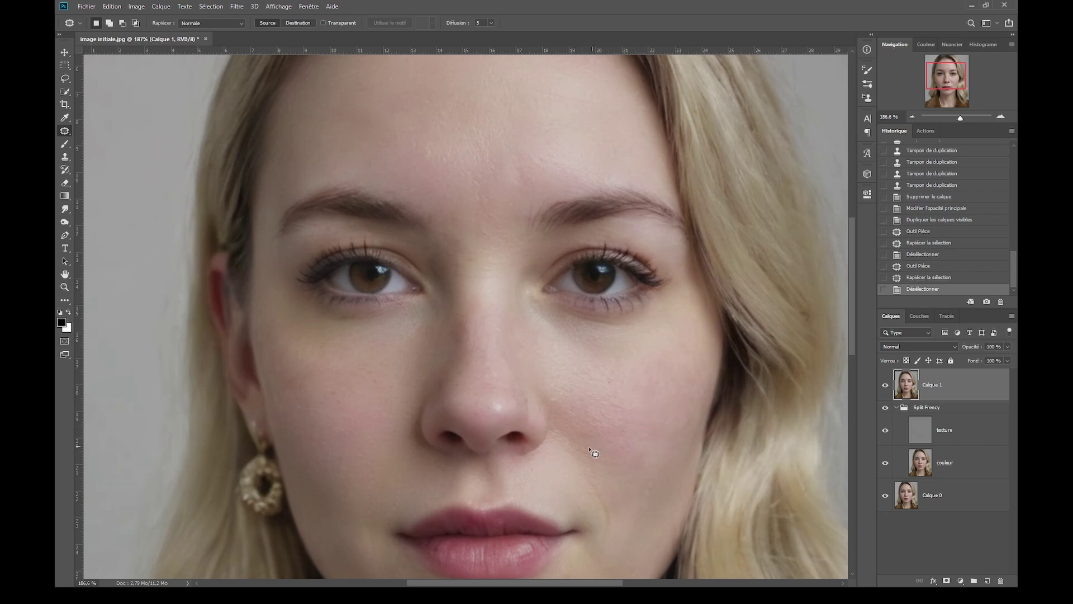
# Step: Patch more small cheek spots after repositioning the view over the nose
pyautogui.moveTo(594, 448)
pyautogui.mouseDown()
pyautogui.moveTo(563, 313)
pyautogui.moveTo(522, 274)
pyautogui.mouseUp()
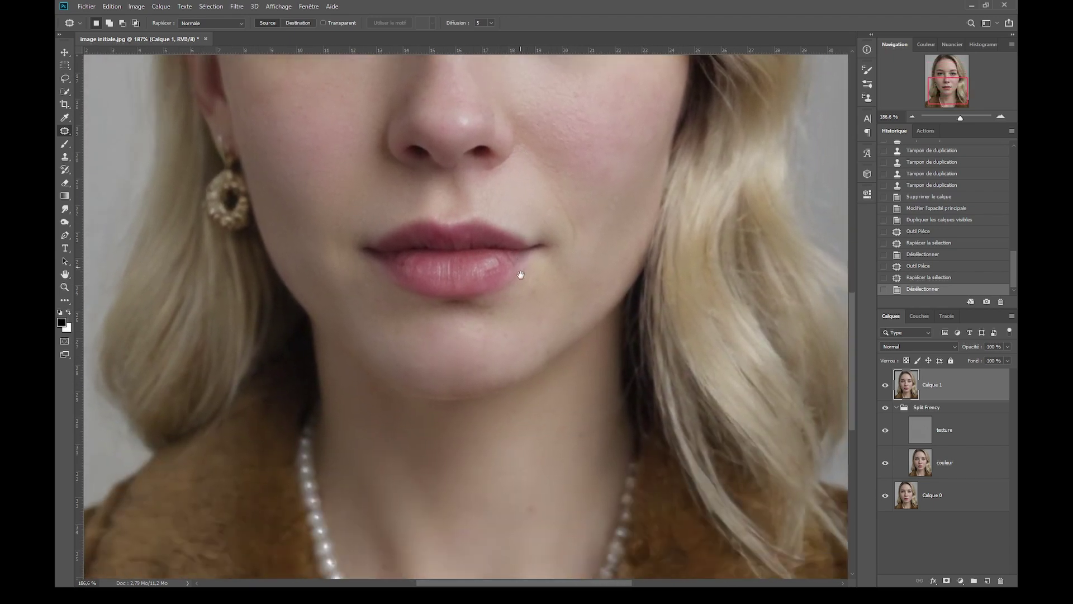
pyautogui.moveTo(456, 345); pyautogui.dragTo(465, 391)
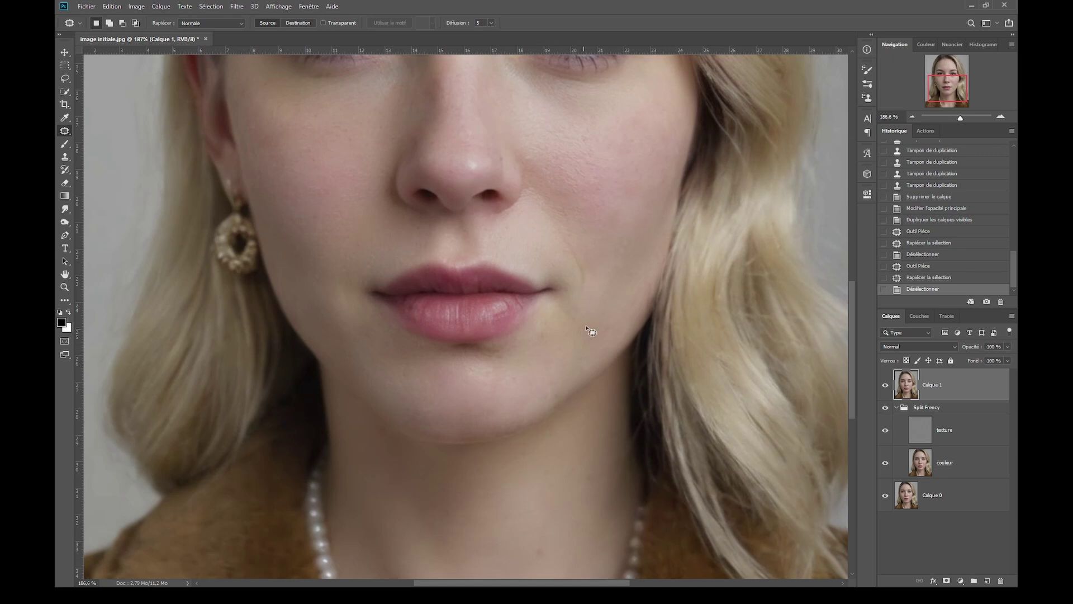
pyautogui.moveTo(552, 290); pyautogui.dragTo(540, 435)
pyautogui.moveTo(610, 319)
pyautogui.mouseDown()
pyautogui.moveTo(605, 353)
pyautogui.moveTo(626, 323)
pyautogui.moveTo(601, 284)
pyautogui.mouseUp()
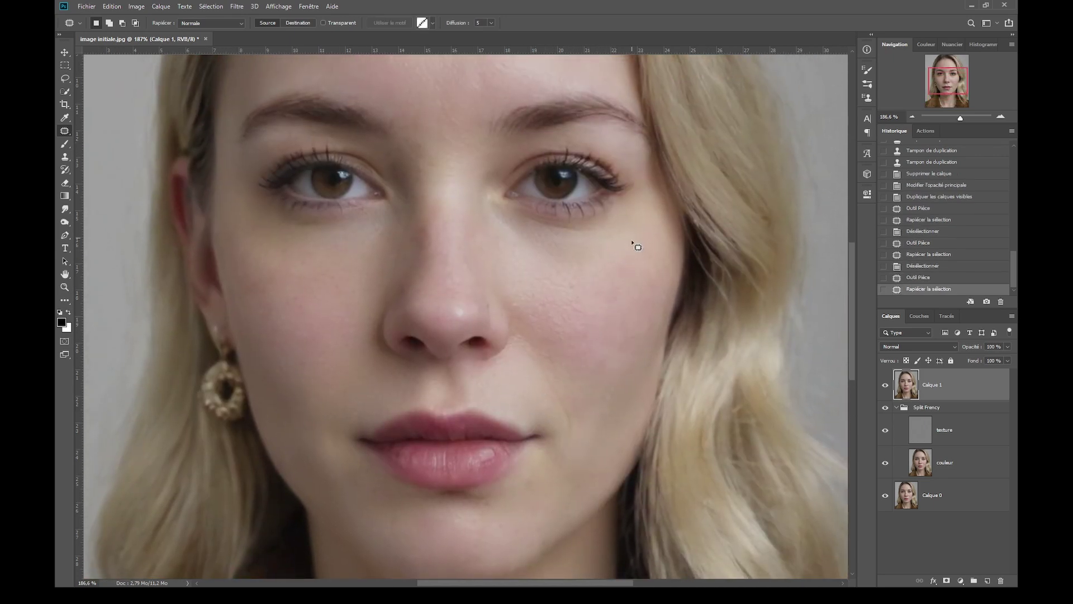
pyautogui.hotkey('ctrl', 'd')
pyautogui.moveTo(591, 347)
pyautogui.mouseDown()
pyautogui.moveTo(615, 360)
pyautogui.moveTo(604, 385)
pyautogui.mouseUp()
pyautogui.hotkey('ctrl', 'd')
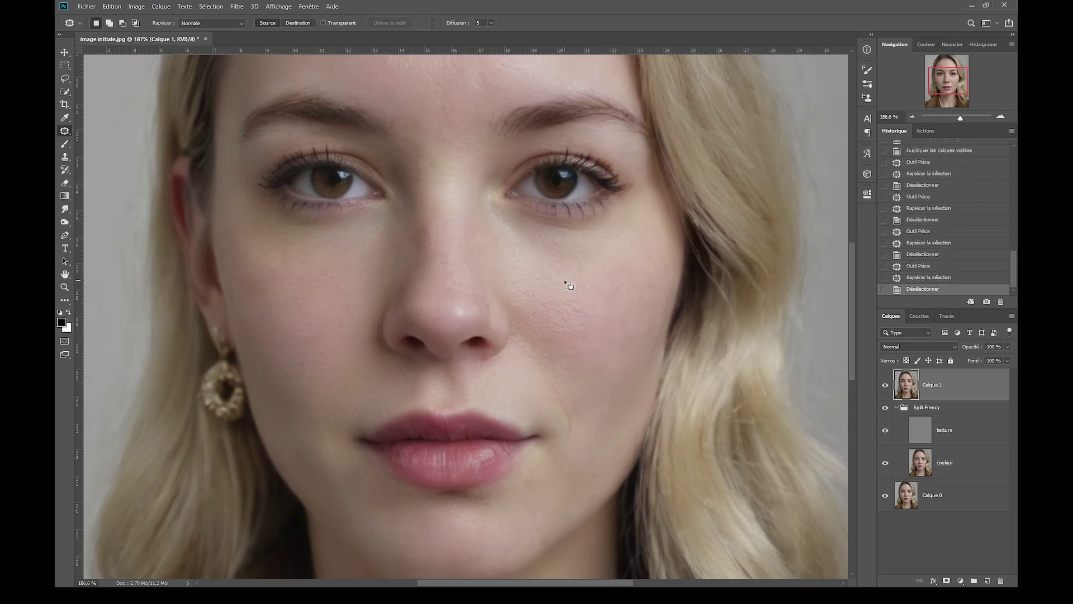
pyautogui.moveTo(565, 282); pyautogui.dragTo(609, 313)
pyautogui.hotkey('ctrl', 'd')
# Step: Patch a spot on the upper nose, then revert it via the History panel
pyautogui.moveTo(419, 220)
pyautogui.mouseDown()
pyautogui.moveTo(426, 234)
pyautogui.moveTo(452, 204)
pyautogui.mouseUp()
pyautogui.hotkey('ctrl', 'd')
pyautogui.click(923, 267)
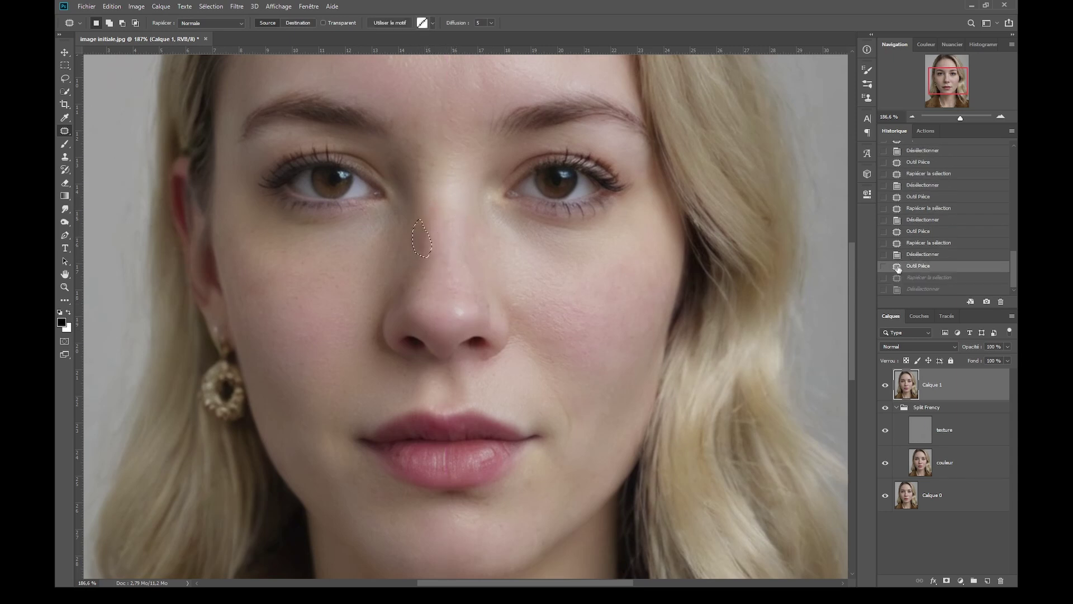
pyautogui.click(927, 255)
pyautogui.moveTo(486, 256); pyautogui.dragTo(492, 385)
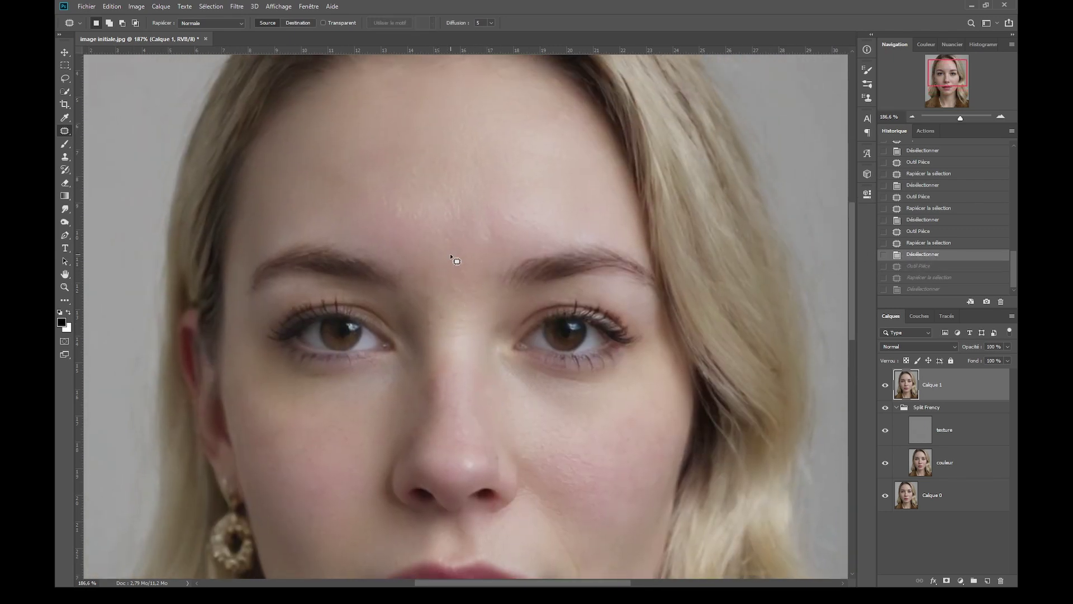
pyautogui.scroll(-3, 454, 257)
pyautogui.moveTo(470, 302)
pyautogui.mouseDown()
pyautogui.moveTo(486, 251)
pyautogui.moveTo(509, 274)
pyautogui.mouseUp()
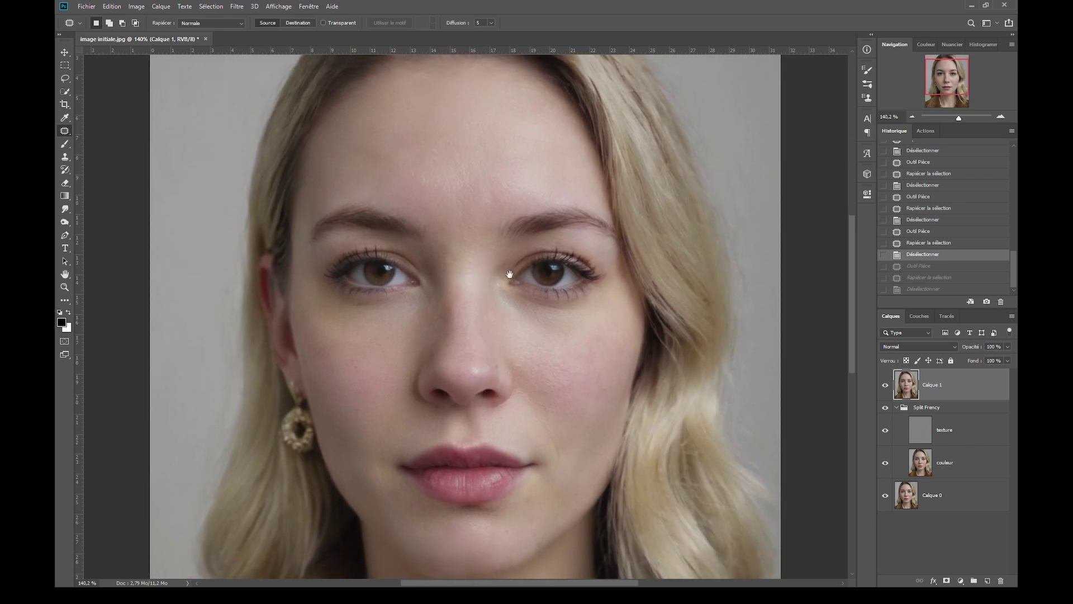
pyautogui.click(885, 386)
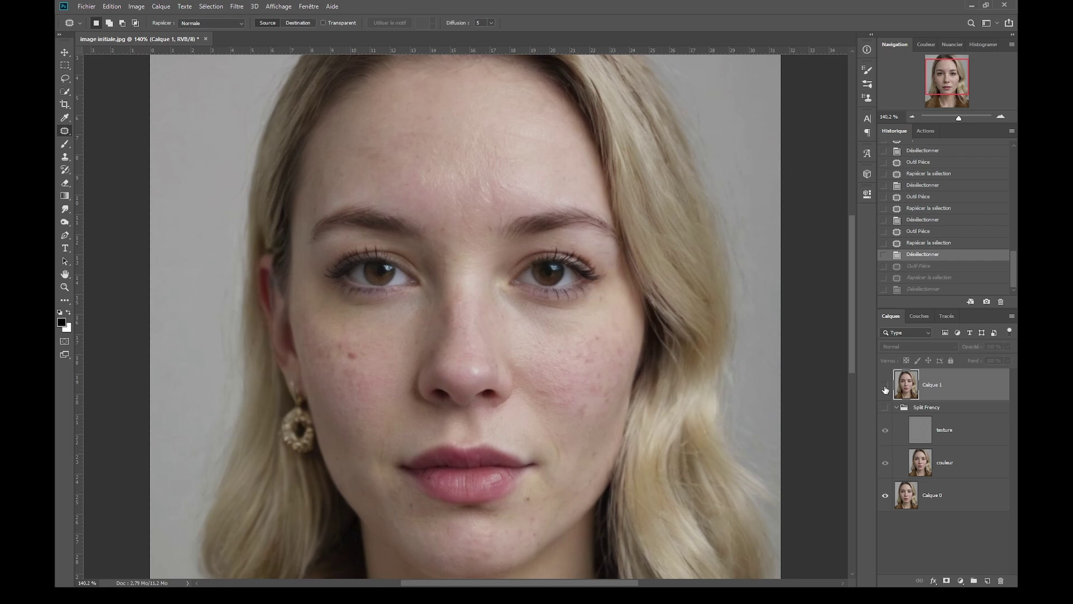
pyautogui.click(885, 387)
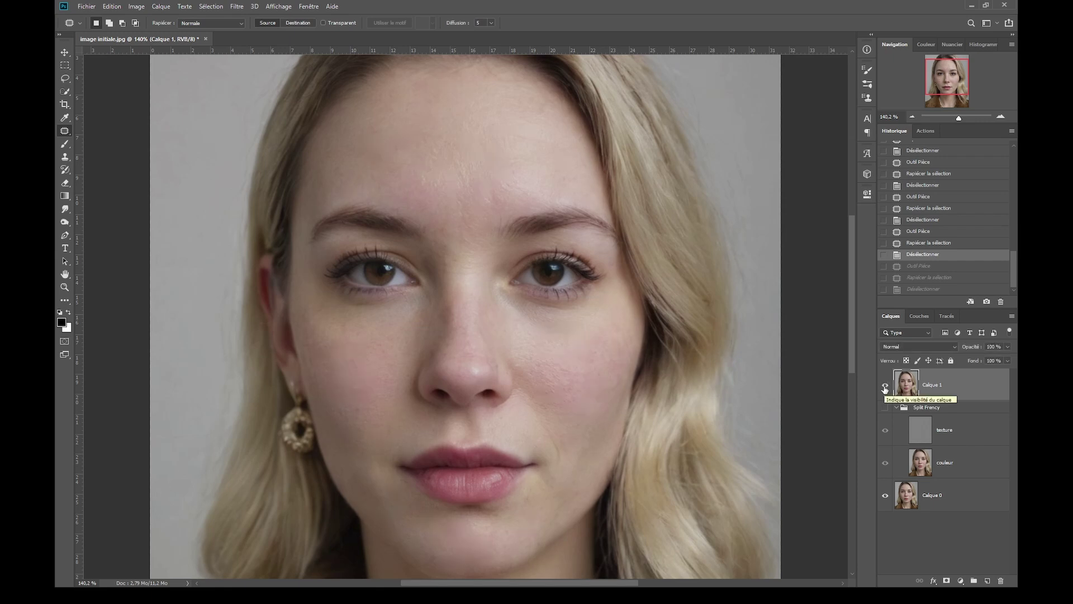
pyautogui.click(885, 386)
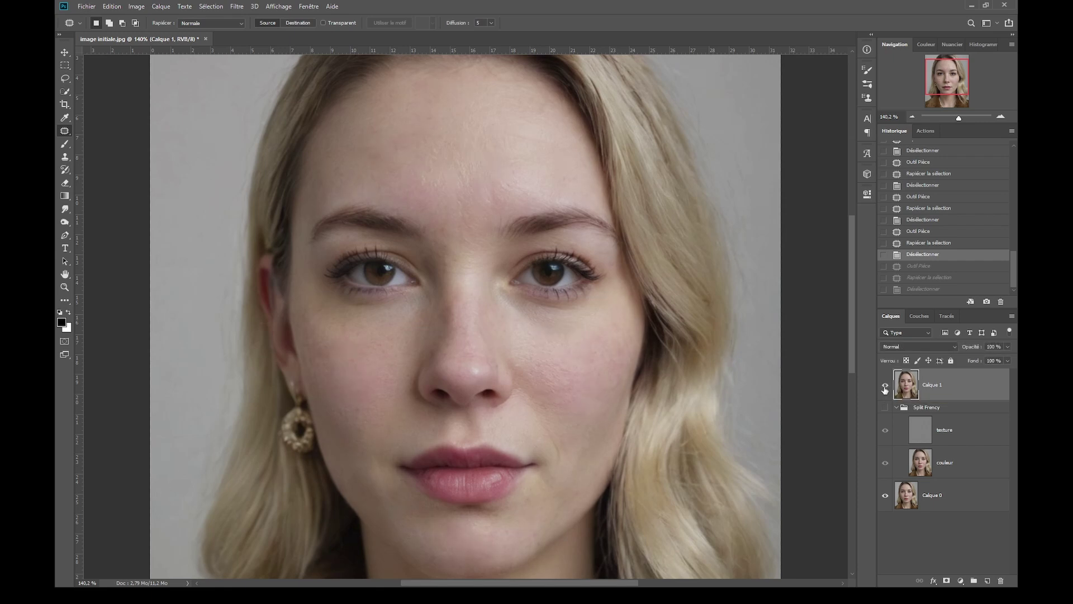